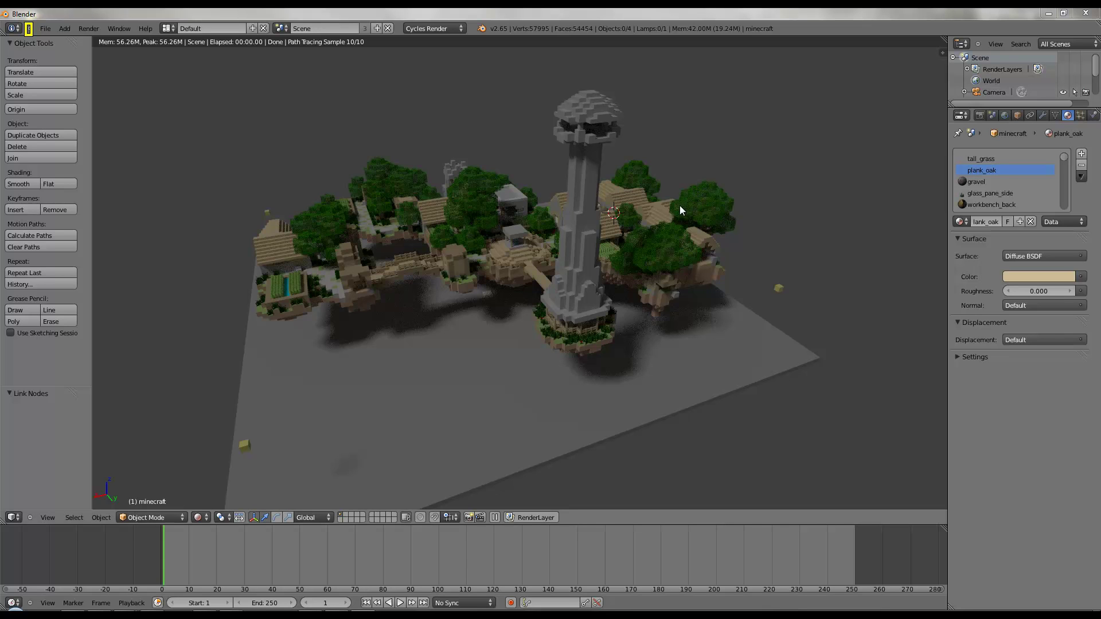
# - Lower the Cycles viewport preview samples from 10 to 2 under Render > Sampling
pyautogui.moveTo(634, 316)
pyautogui.mouseDown(button='middle')
pyautogui.moveTo(575, 342)
pyautogui.moveTo(542, 317)
pyautogui.mouseUp(button='middle')
pyautogui.scroll(5, 542, 316)
pyautogui.scroll(-8, 546, 359)
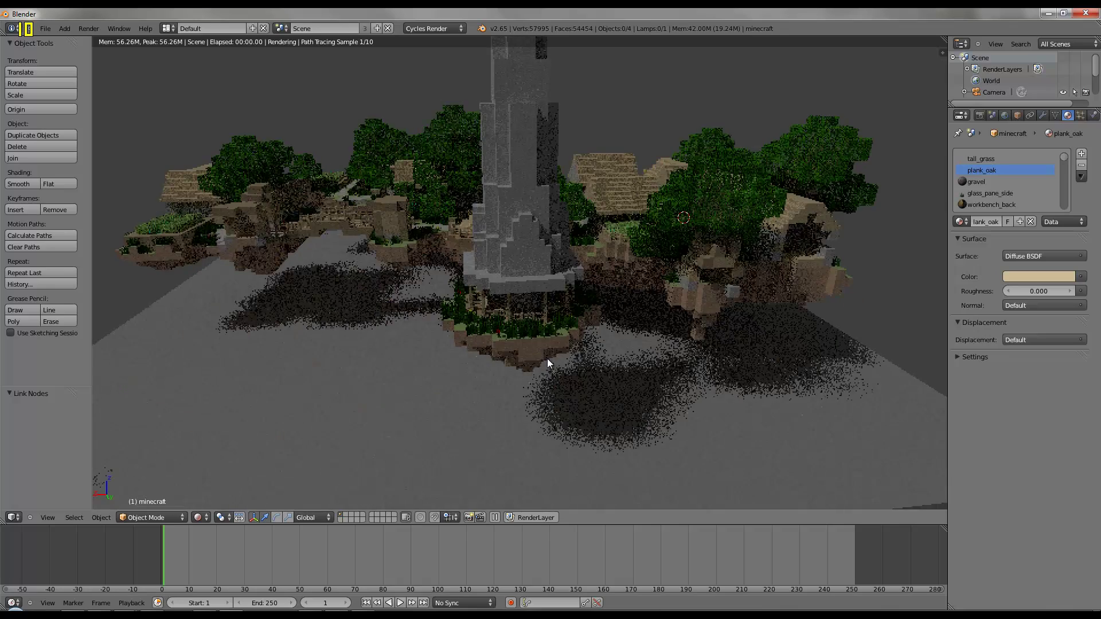
pyautogui.scroll(3, 547, 359)
pyautogui.scroll(4, 547, 359)
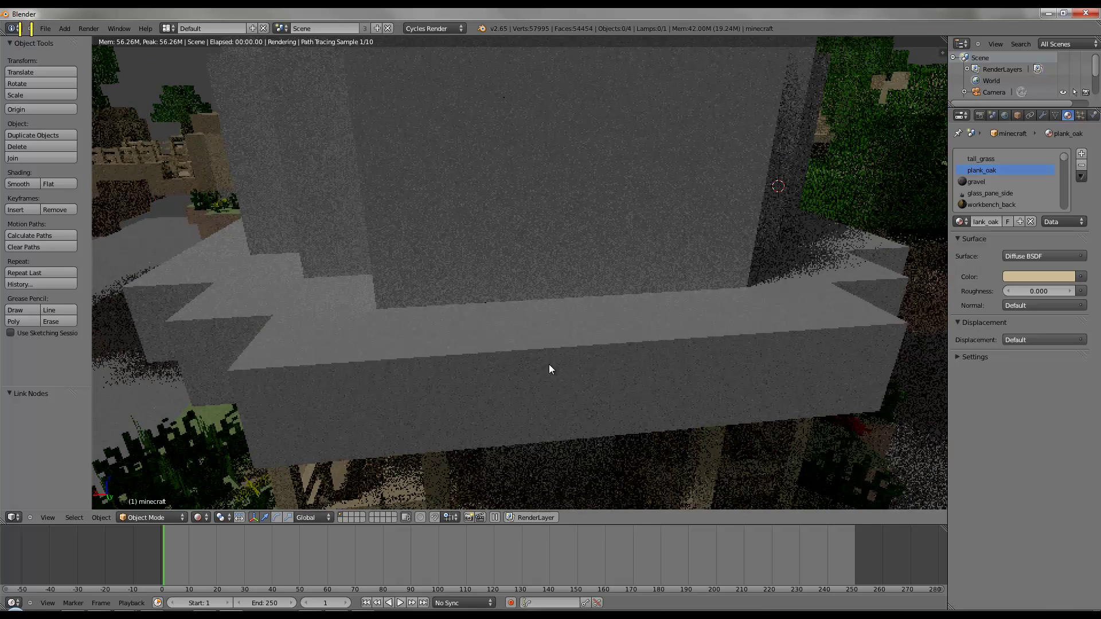
pyautogui.scroll(-3, 548, 318)
pyautogui.scroll(5, 549, 339)
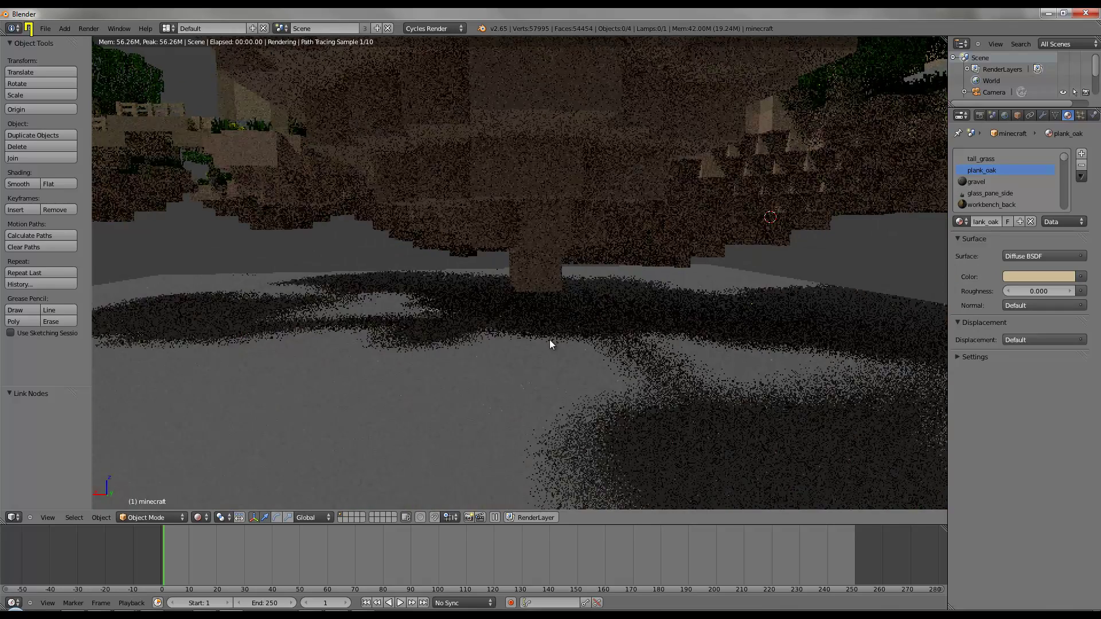
pyautogui.scroll(2, 545, 324)
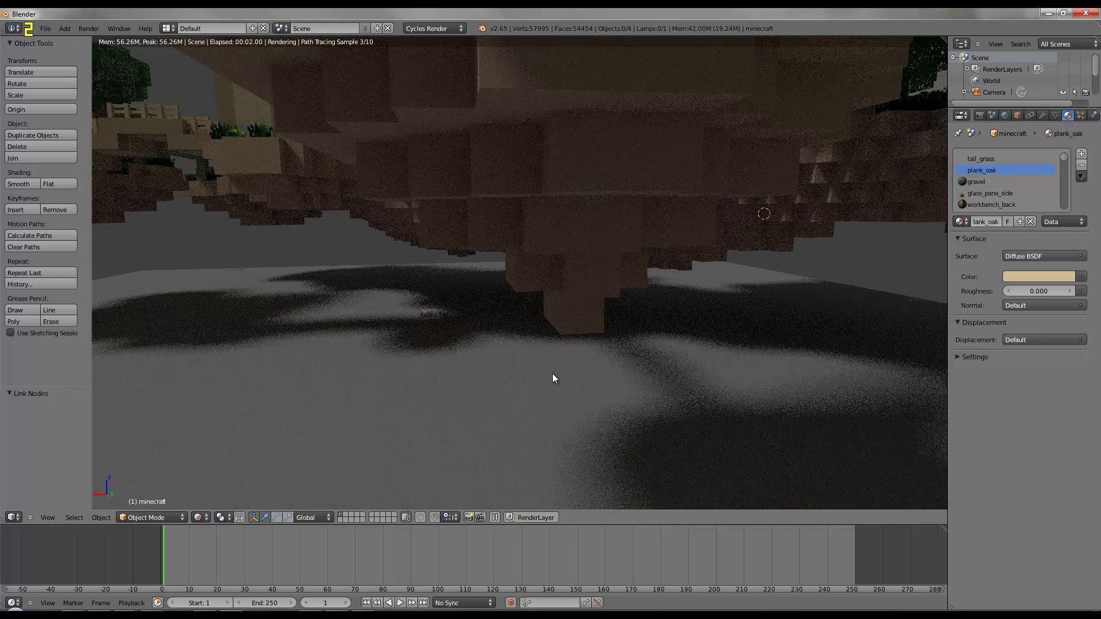
pyautogui.click(979, 114)
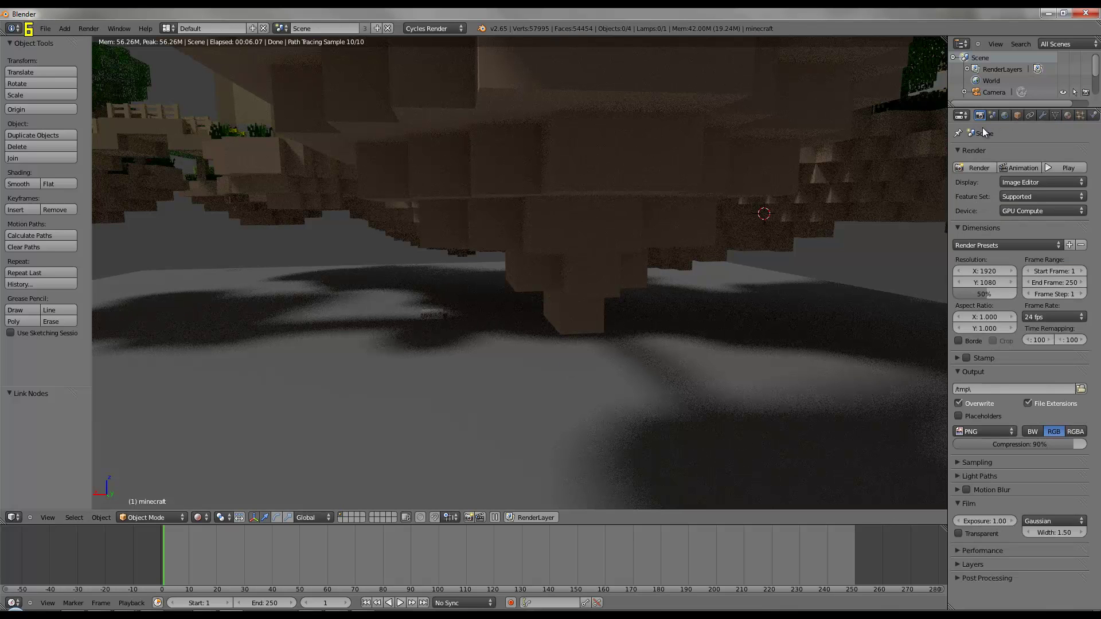
pyautogui.click(986, 463)
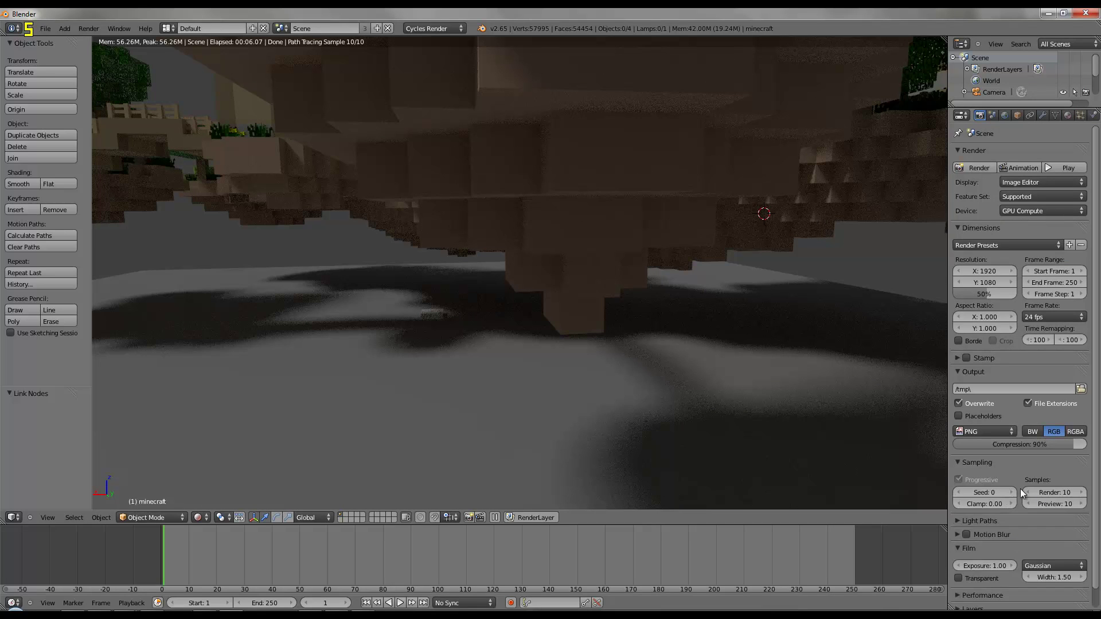
pyautogui.click(1056, 503)
pyautogui.write('2')
pyautogui.press('KP_4')
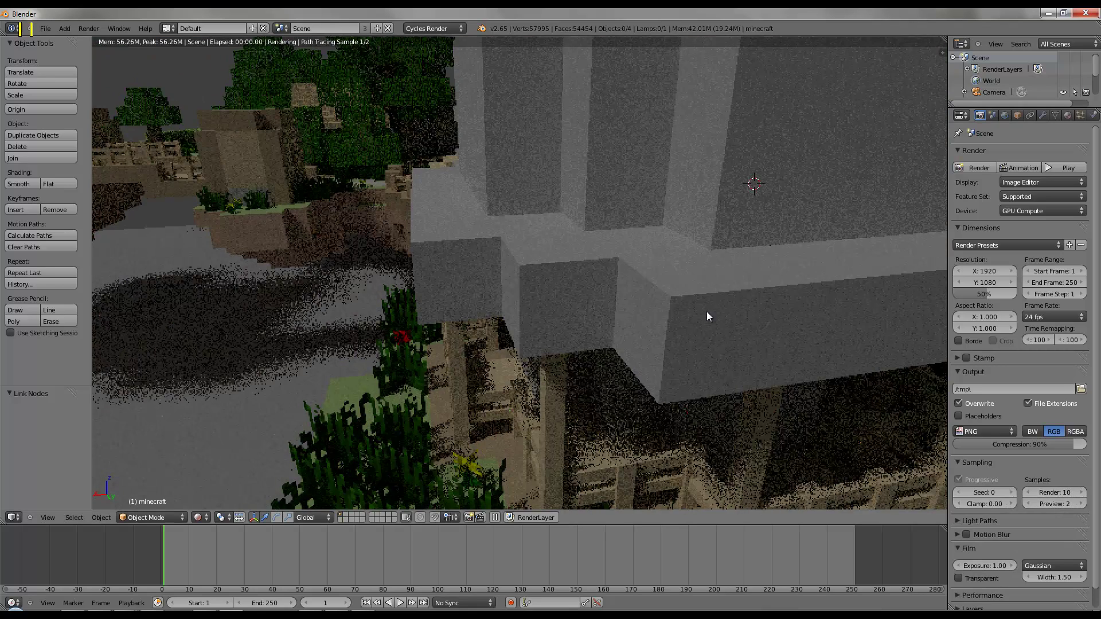
pyautogui.moveTo(734, 285)
pyautogui.mouseDown(button='middle')
pyautogui.moveTo(758, 267)
pyautogui.moveTo(721, 309)
pyautogui.moveTo(700, 297)
pyautogui.moveTo(715, 357)
pyautogui.moveTo(767, 384)
pyautogui.mouseUp(button='middle')
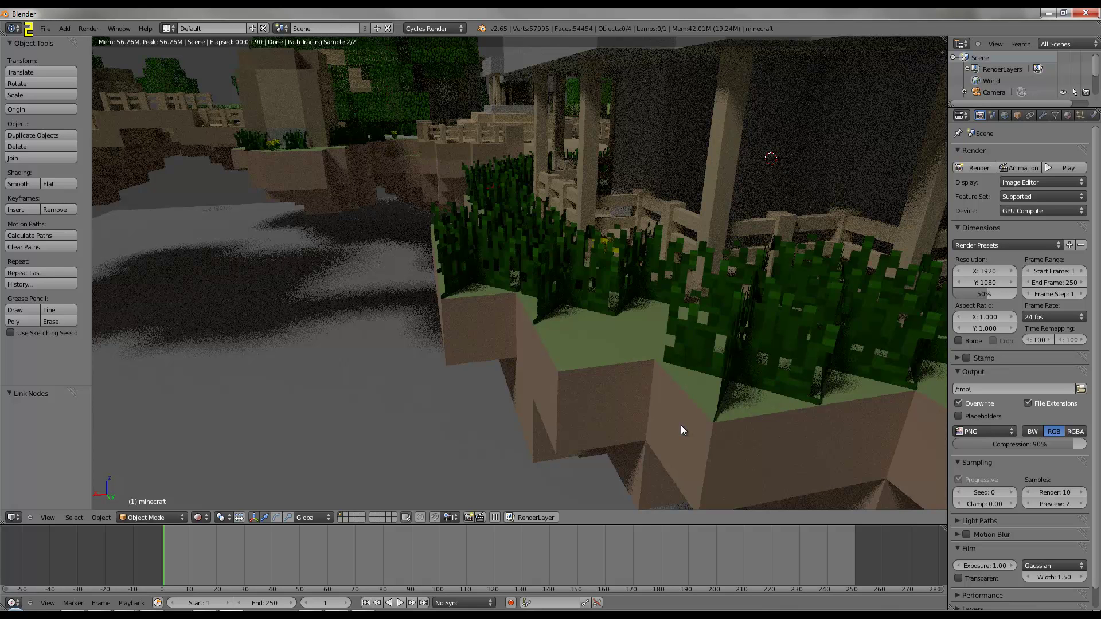
pyautogui.moveTo(794, 359)
pyautogui.mouseDown(button='middle')
pyautogui.moveTo(801, 375)
pyautogui.moveTo(755, 384)
pyautogui.mouseUp(button='middle')
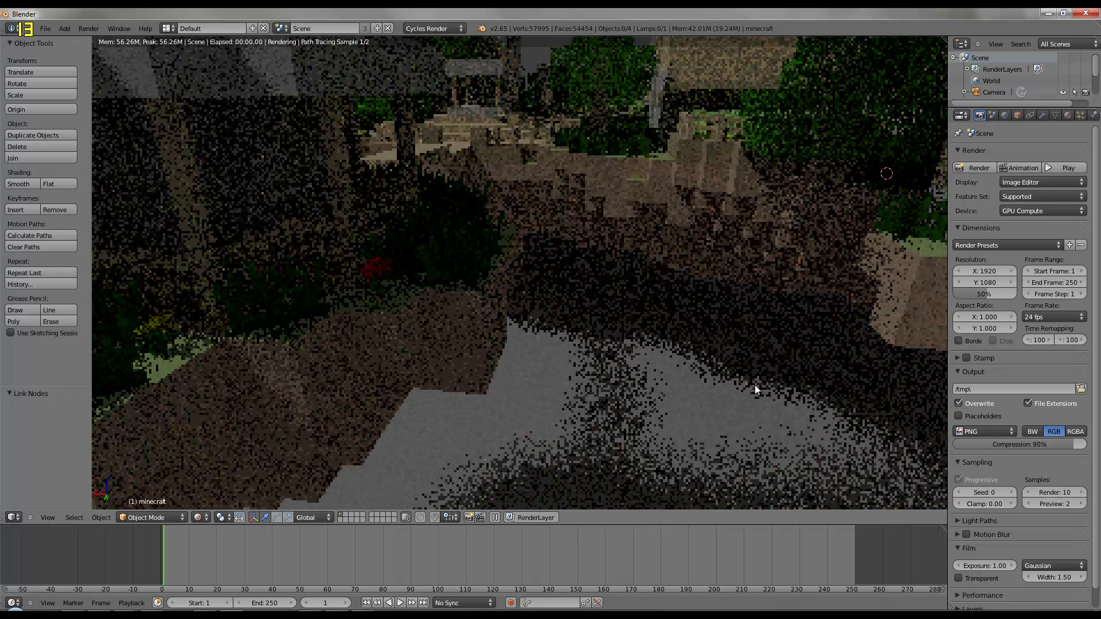
pyautogui.scroll(-5, 764, 260)
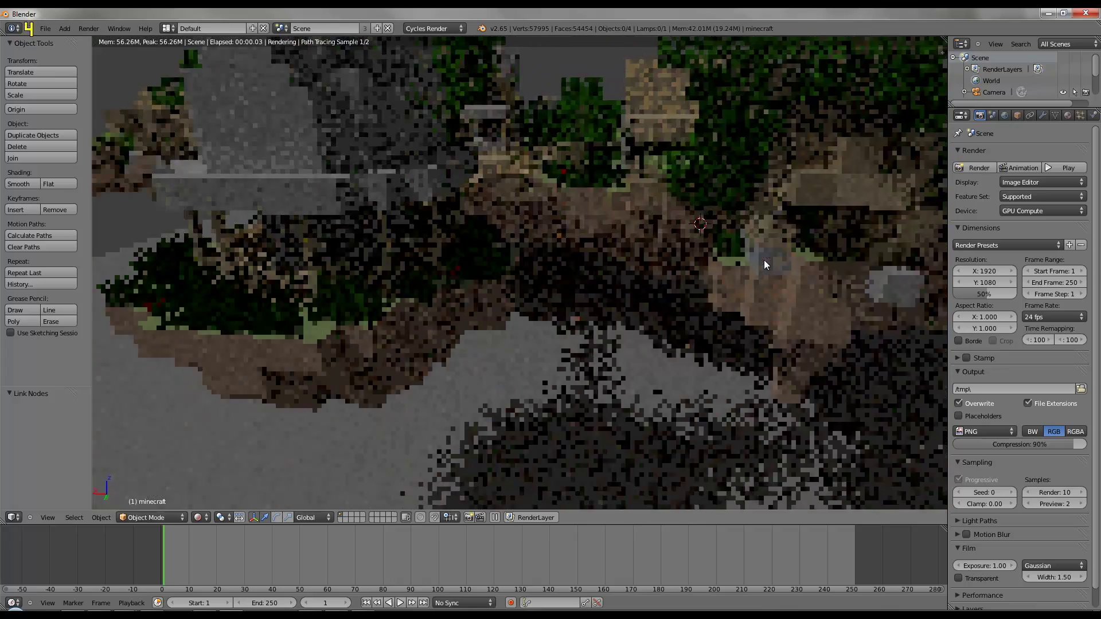
pyautogui.scroll(-5, 622, 258)
pyautogui.moveTo(639, 194)
pyautogui.mouseDown(button='middle')
pyautogui.moveTo(611, 234)
pyautogui.moveTo(412, 237)
pyautogui.moveTo(442, 295)
pyautogui.moveTo(545, 355)
pyautogui.moveTo(518, 345)
pyautogui.moveTo(419, 153)
pyautogui.moveTo(525, 171)
pyautogui.moveTo(401, 233)
pyautogui.moveTo(466, 226)
pyautogui.moveTo(551, 349)
pyautogui.mouseUp(button='middle')
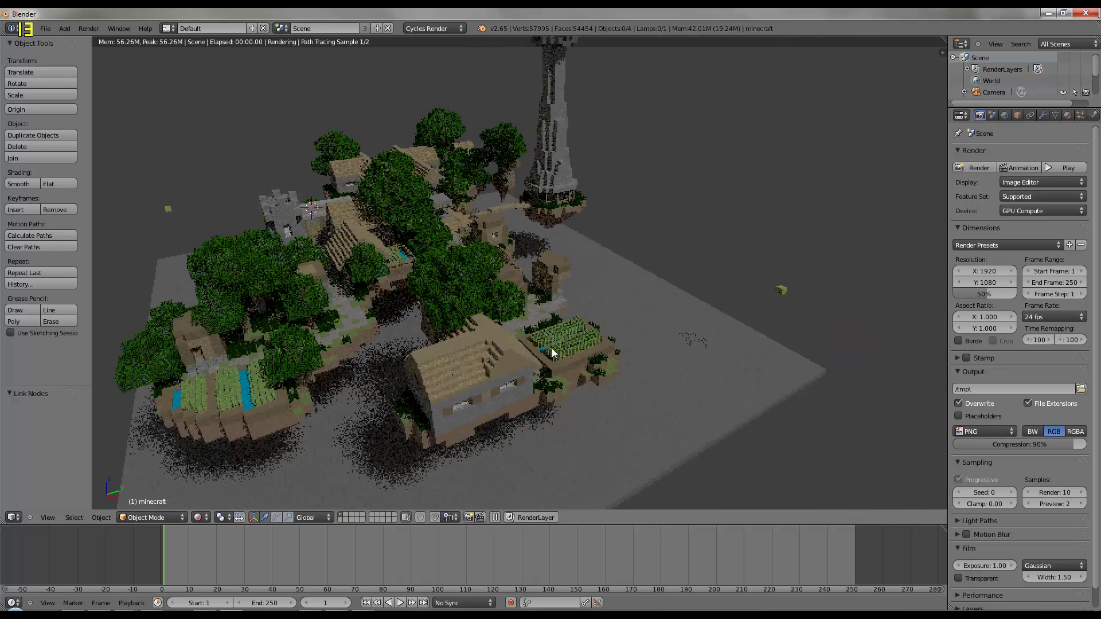
# - Zoom in over the wheat farm and switch viewport shading from Rendered to Solid
pyautogui.scroll(3, 576, 399)
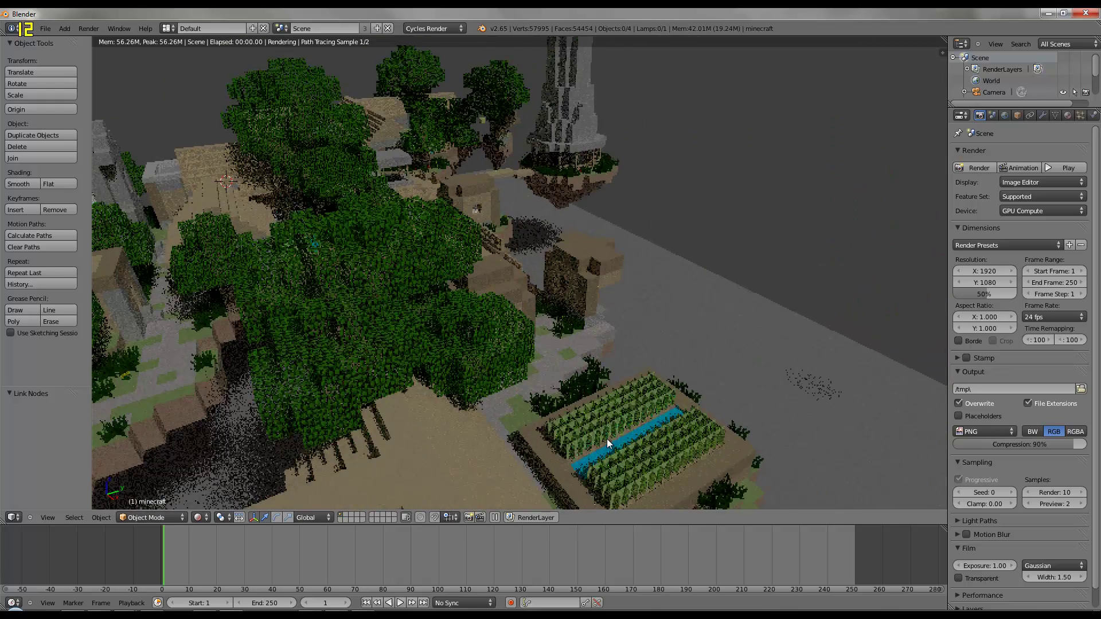
pyautogui.scroll(2, 528, 342)
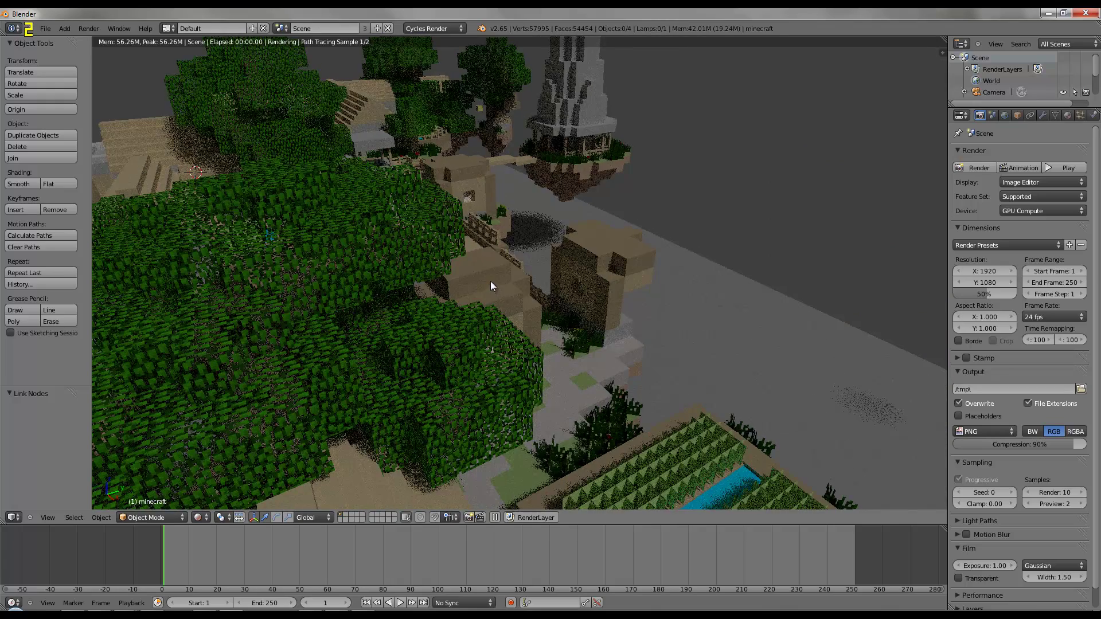
pyautogui.scroll(3, 490, 281)
pyautogui.moveTo(475, 266); pyautogui.dragTo(505, 359, button='middle')
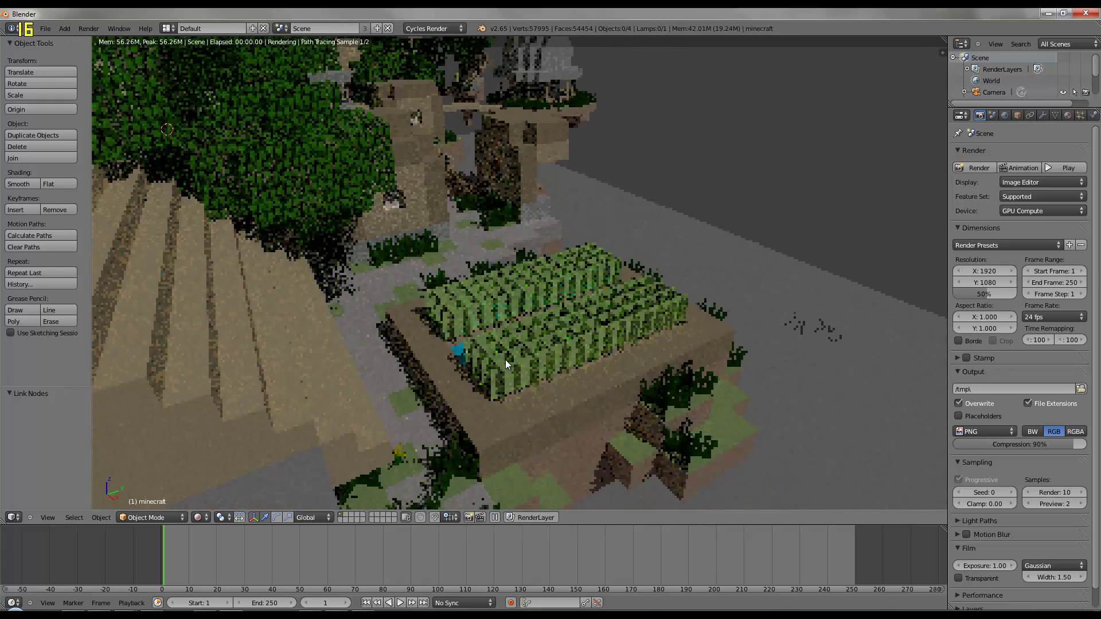
pyautogui.scroll(2, 520, 377)
pyautogui.scroll(1, 533, 395)
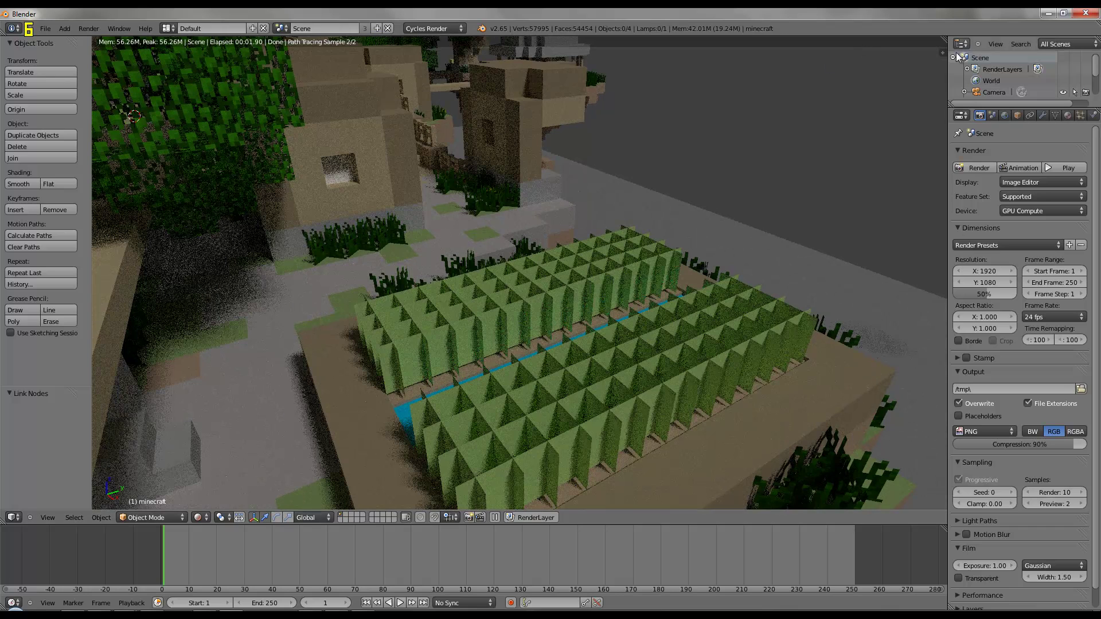
pyautogui.hotkey('shift', 'z')
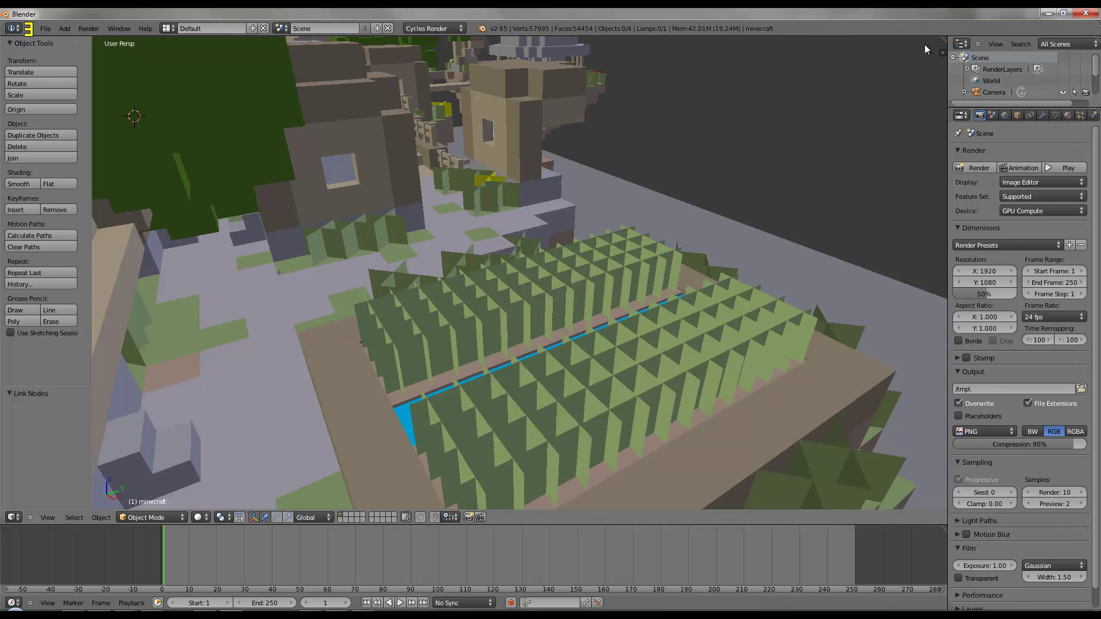
# - Split the 3D view into two stacked areas and make the upper one a Node Editor
pyautogui.moveTo(942, 51); pyautogui.dragTo(573, 324)
pyautogui.moveTo(565, 467)
pyautogui.mouseDown(button='middle')
pyautogui.moveTo(541, 411)
pyautogui.moveTo(555, 446)
pyautogui.mouseUp(button='middle')
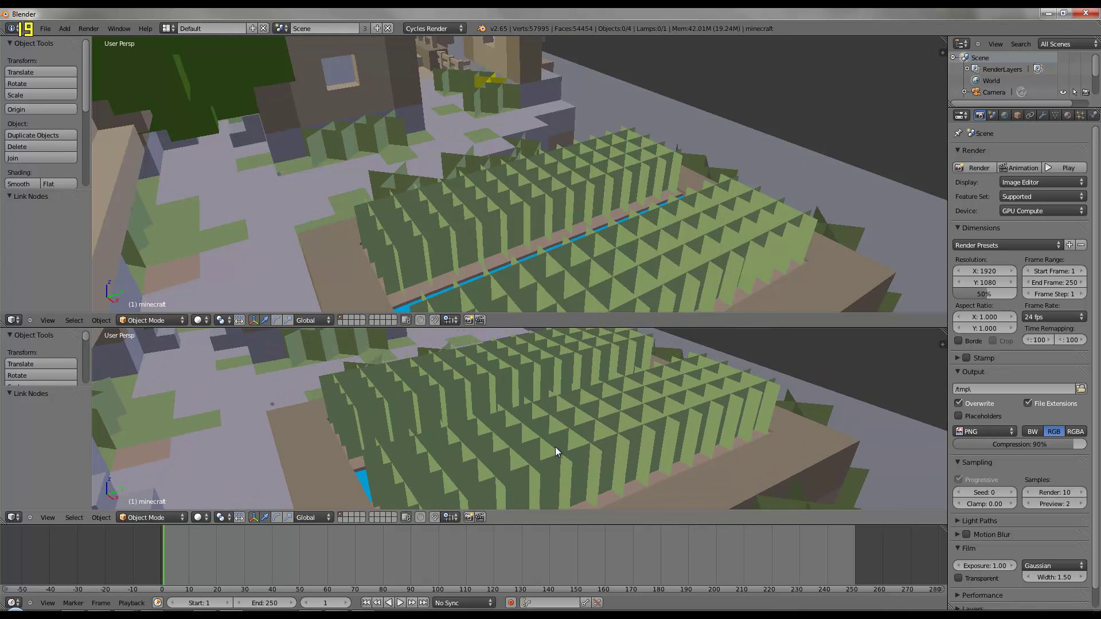
pyautogui.click(13, 320)
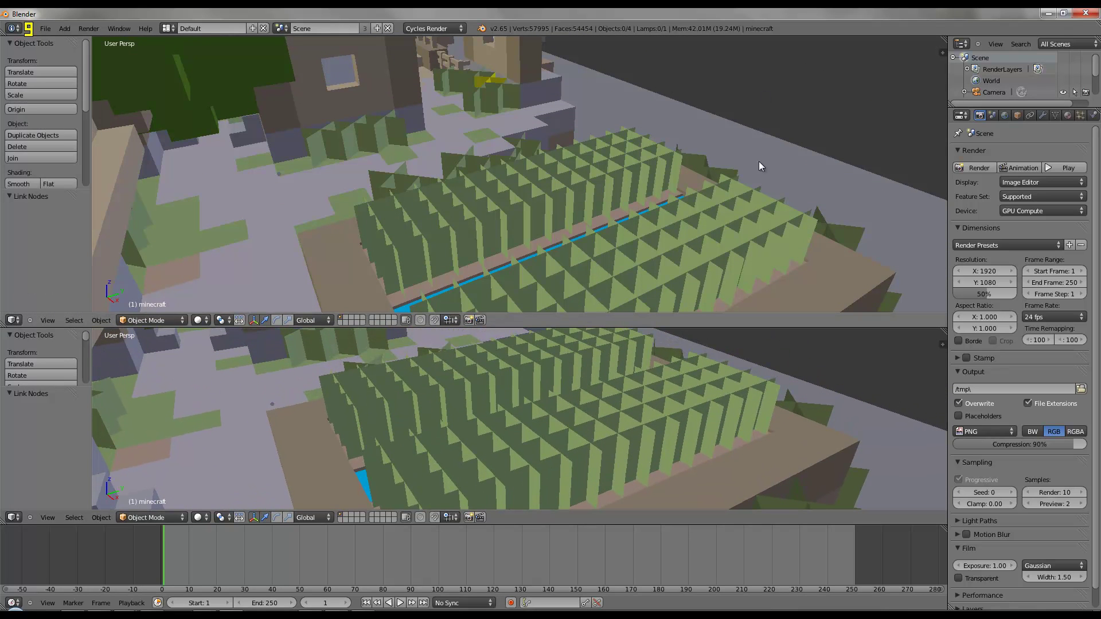
pyautogui.click(13, 320)
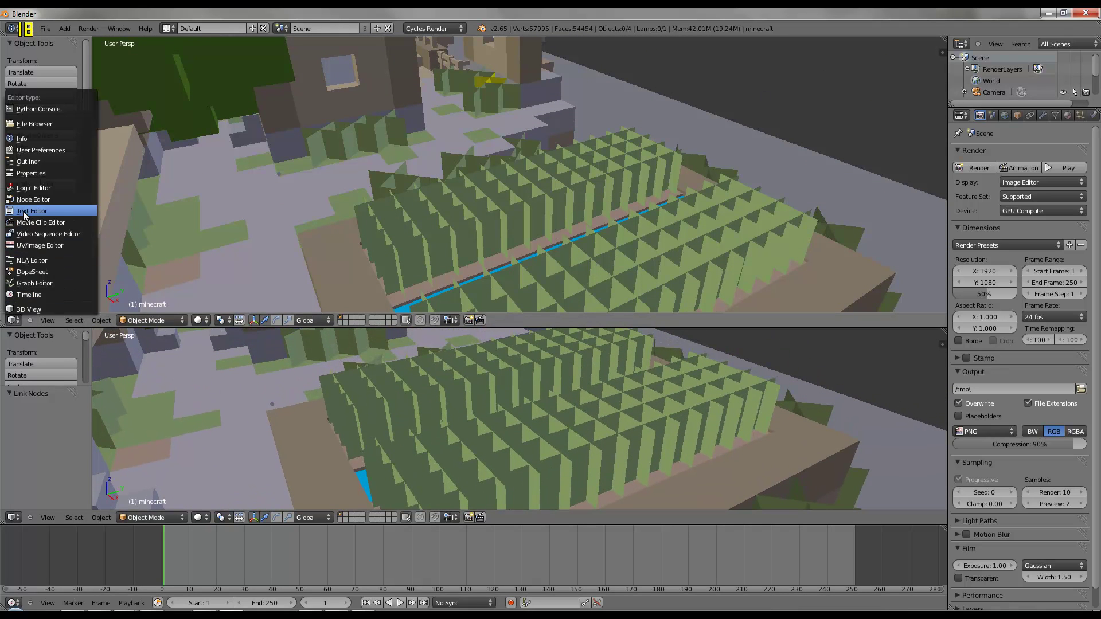
pyautogui.click(25, 200)
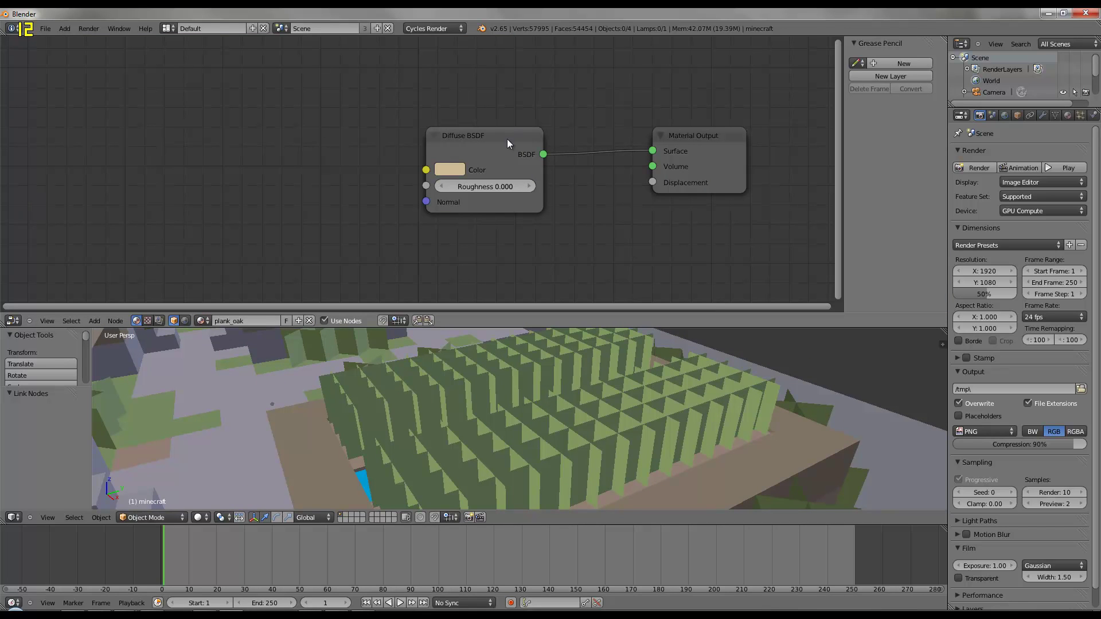
# - Select the crops_8 material and enable Use Nodes for it
pyautogui.click(1067, 115)
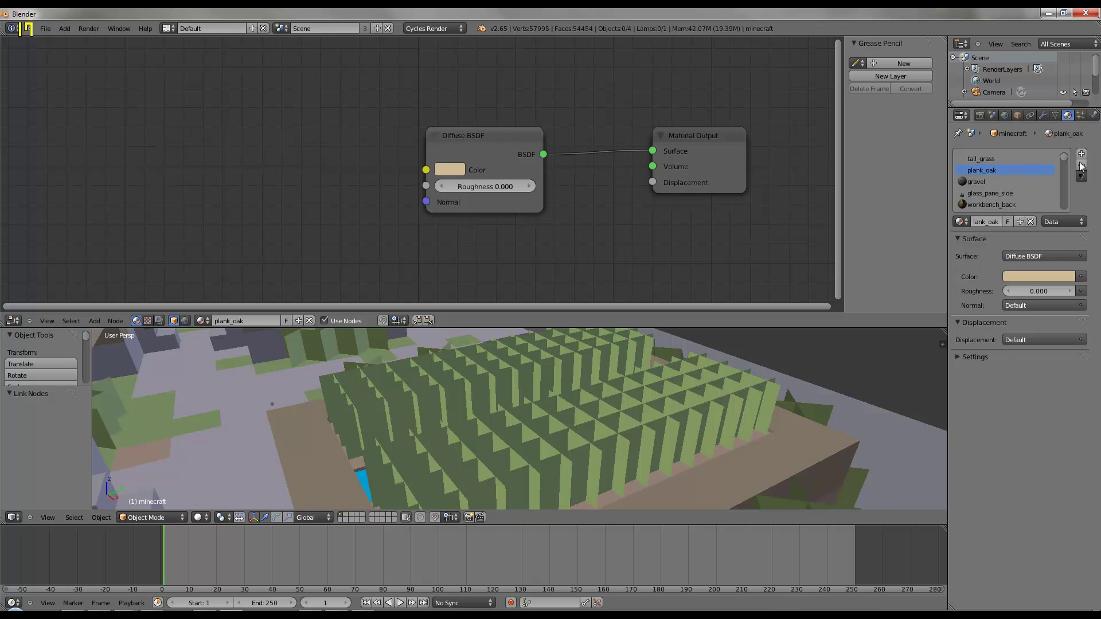
pyautogui.scroll(-2, 1021, 174)
pyautogui.scroll(-1, 1029, 174)
pyautogui.scroll(-2, 1031, 174)
pyautogui.scroll(1, 1030, 175)
pyautogui.click(991, 194)
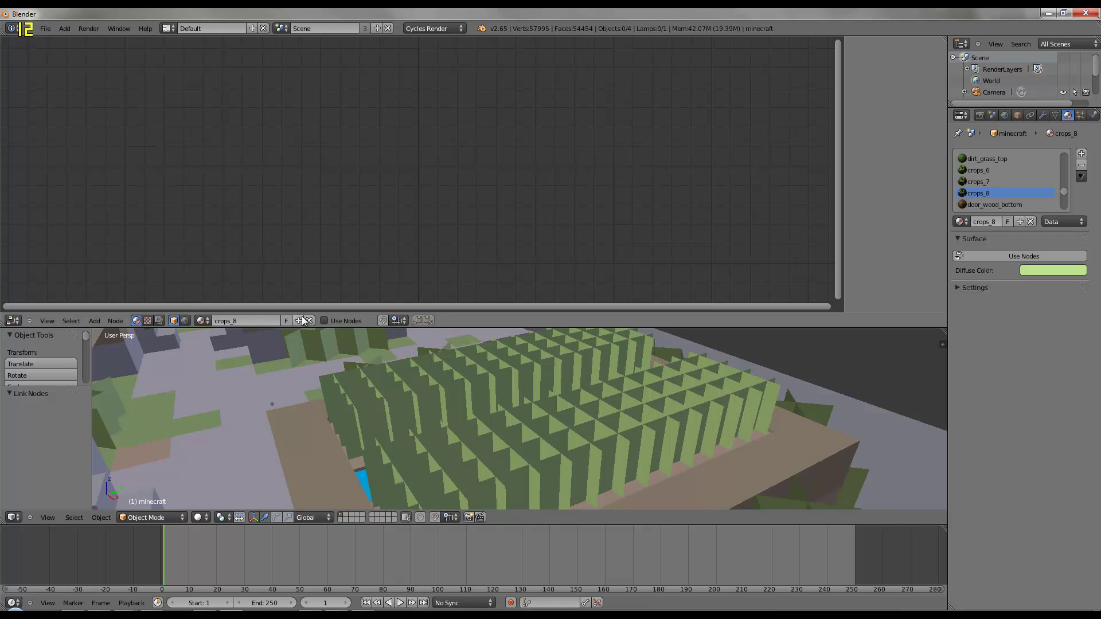
pyautogui.click(324, 321)
# - Add an Image Texture node loaded with crops_8.png, plus a Transparent BSDF node
pyautogui.hotkey('shift', 'a')
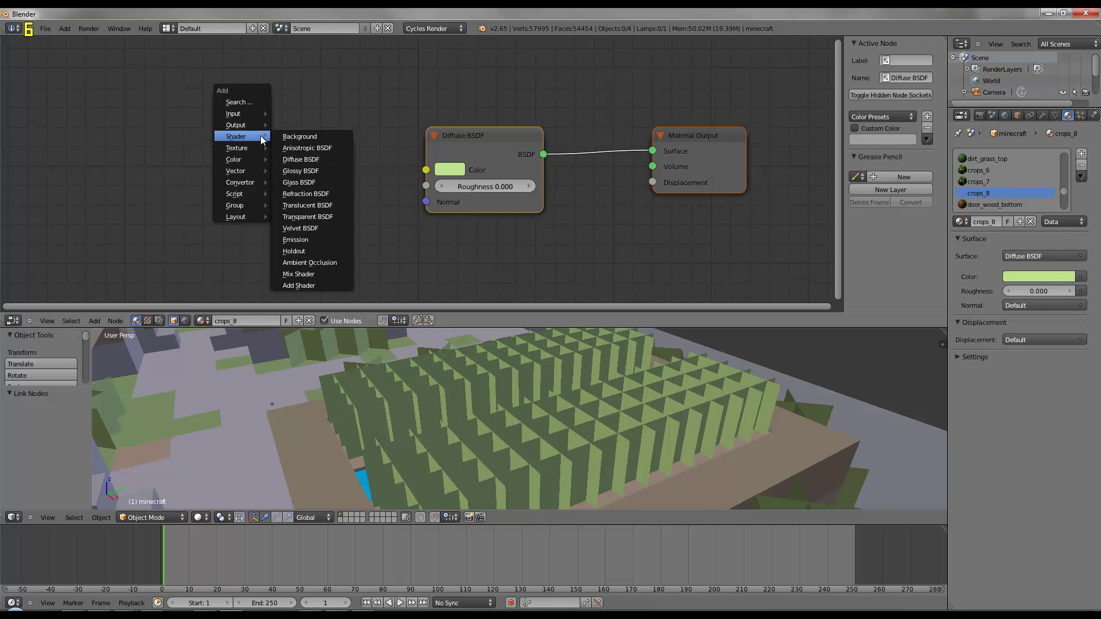
pyautogui.click(287, 142)
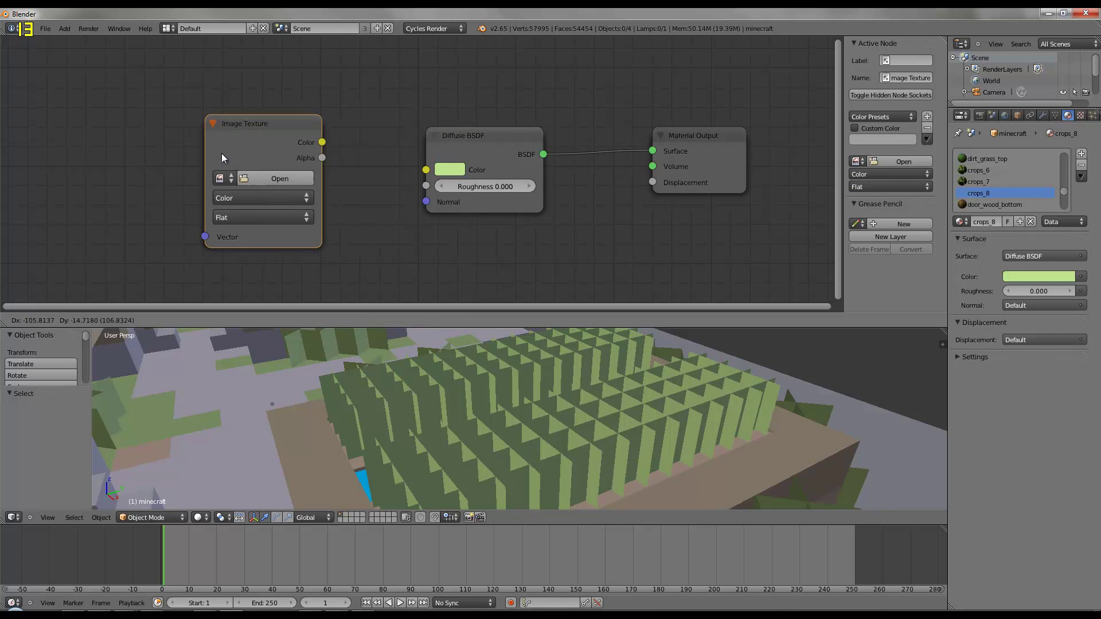
pyautogui.click(225, 156)
pyautogui.click(161, 176)
pyautogui.write('cr')
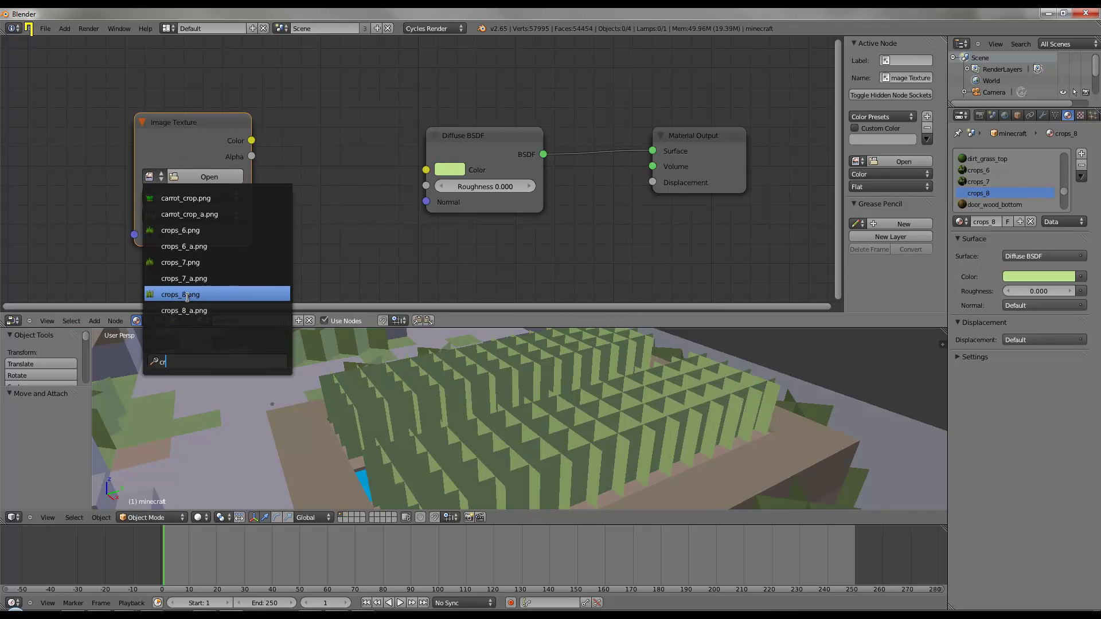
pyautogui.click(187, 294)
pyautogui.hotkey('shift', 'a')
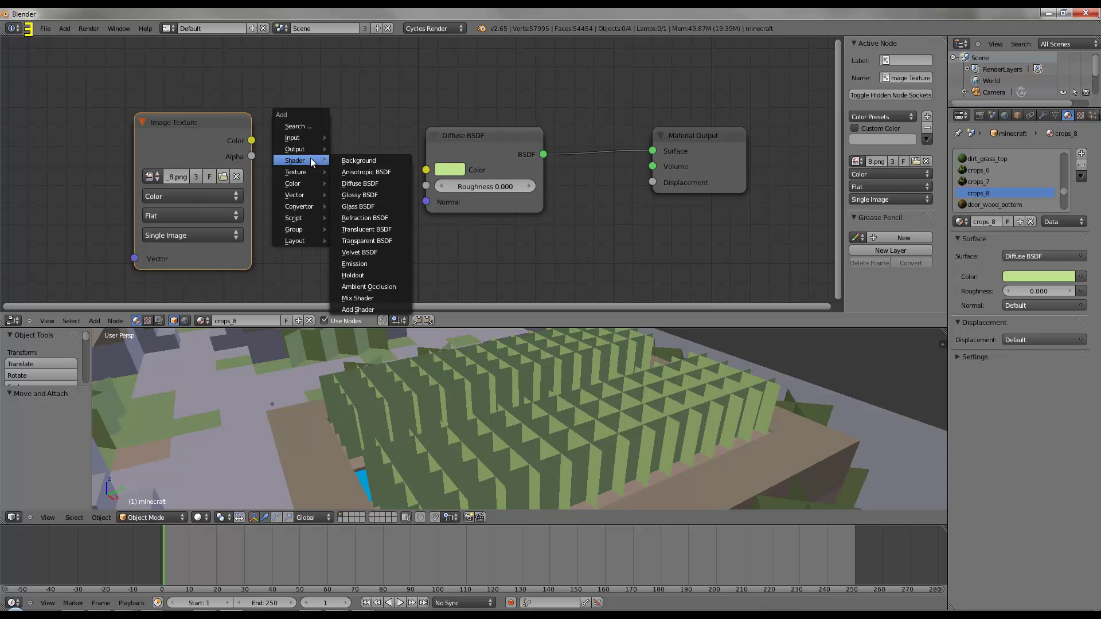
pyautogui.click(370, 241)
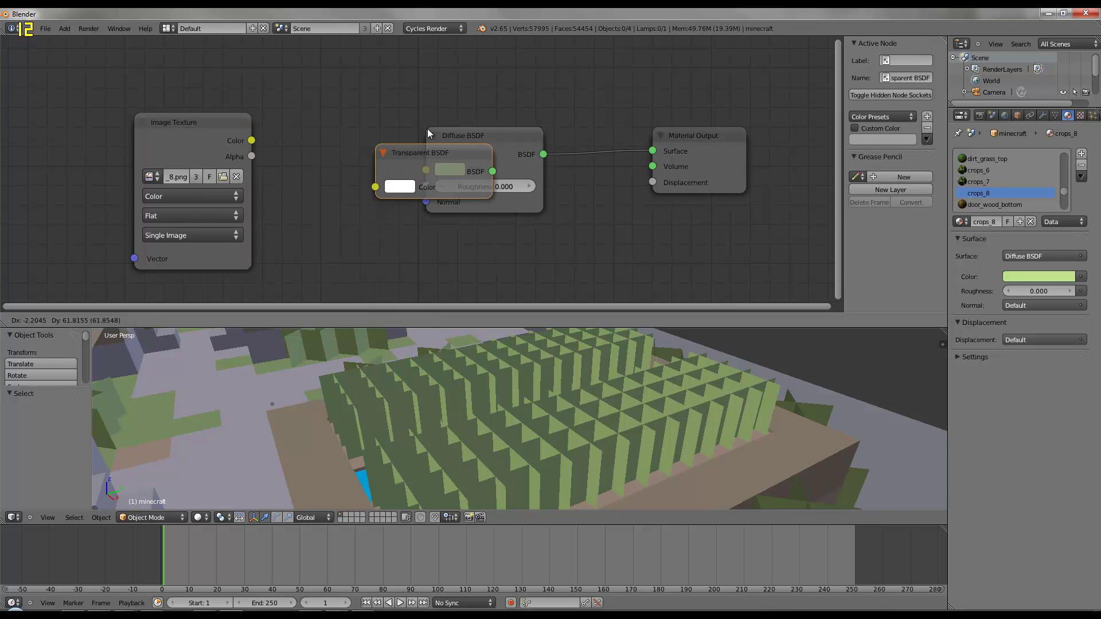
# - Place the Transparent BSDF and insert a Mix Shader into the surface link
pyautogui.click(431, 35)
pyautogui.moveTo(459, 135); pyautogui.dragTo(431, 172)
pyautogui.hotkey('shift', 'a')
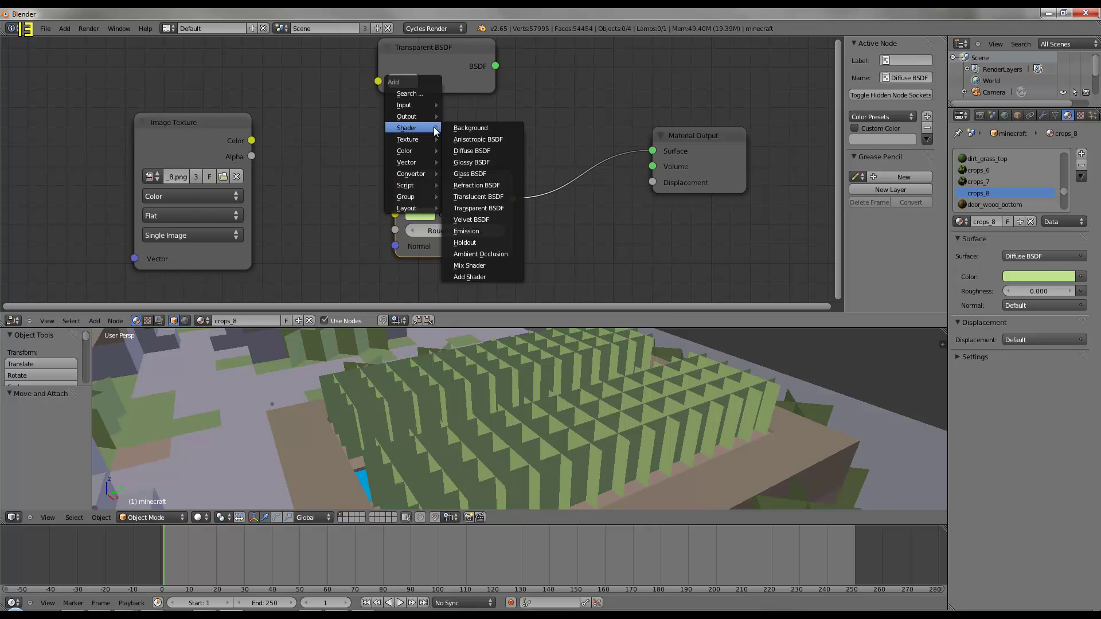
pyautogui.click(469, 266)
pyautogui.click(421, 232)
# - Connect Transparent BSDF to the first and Diffuse BSDF to the second Mix Shader input
pyautogui.moveTo(554, 260); pyautogui.dragTo(596, 260)
pyautogui.moveTo(556, 229); pyautogui.dragTo(565, 187)
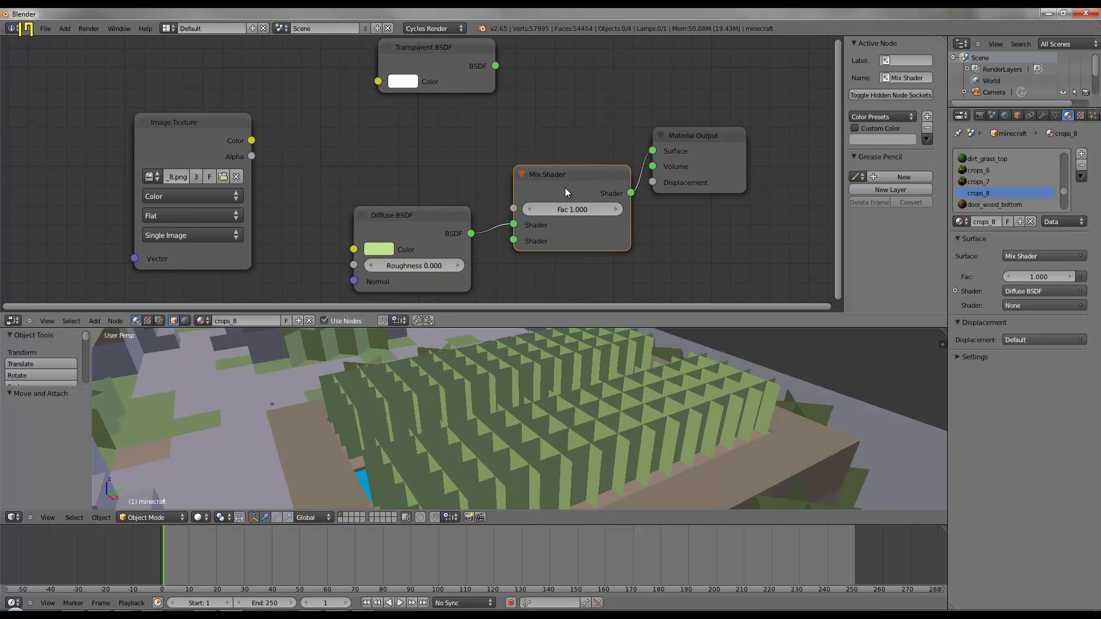
pyautogui.moveTo(517, 221); pyautogui.dragTo(504, 225)
pyautogui.moveTo(548, 183); pyautogui.dragTo(547, 162)
pyautogui.moveTo(495, 66)
pyautogui.mouseDown()
pyautogui.moveTo(513, 201)
pyautogui.moveTo(251, 156)
pyautogui.moveTo(318, 259)
pyautogui.moveTo(353, 249)
pyautogui.mouseUp()
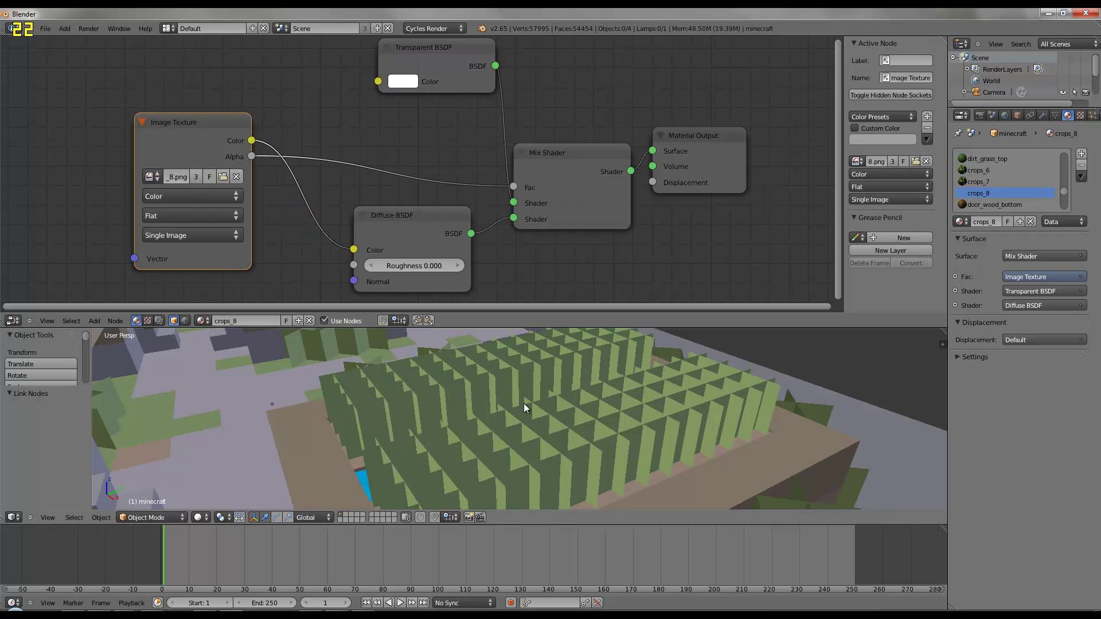
pyautogui.click(199, 516)
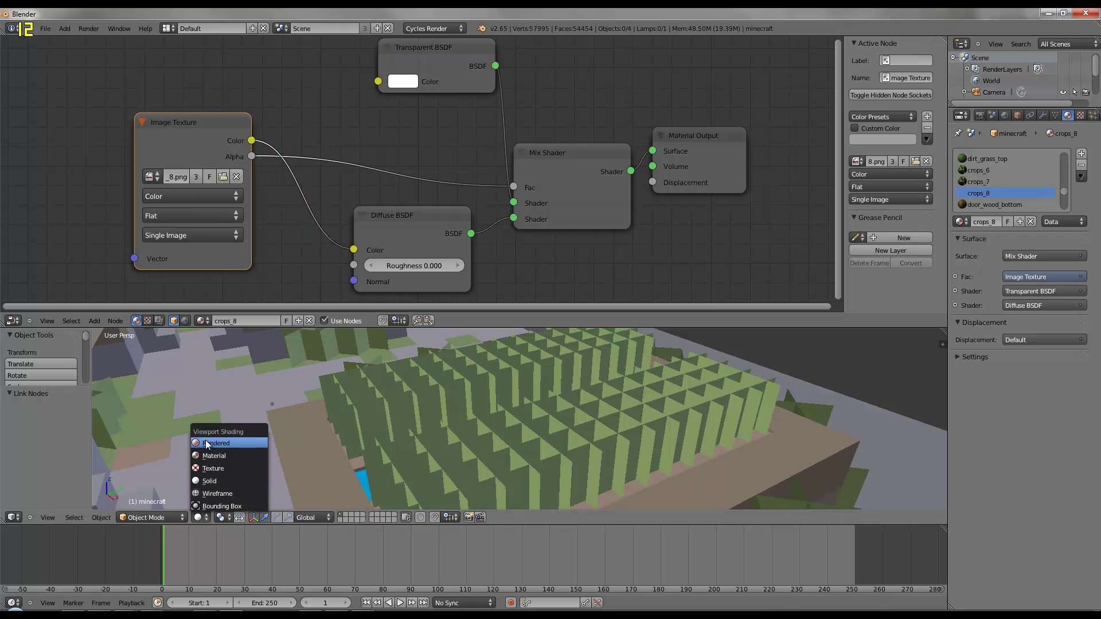
# - Preview in Rendered shading and test swapping the Mix Shader inputs, keeping Transparent first
pyautogui.click(206, 439)
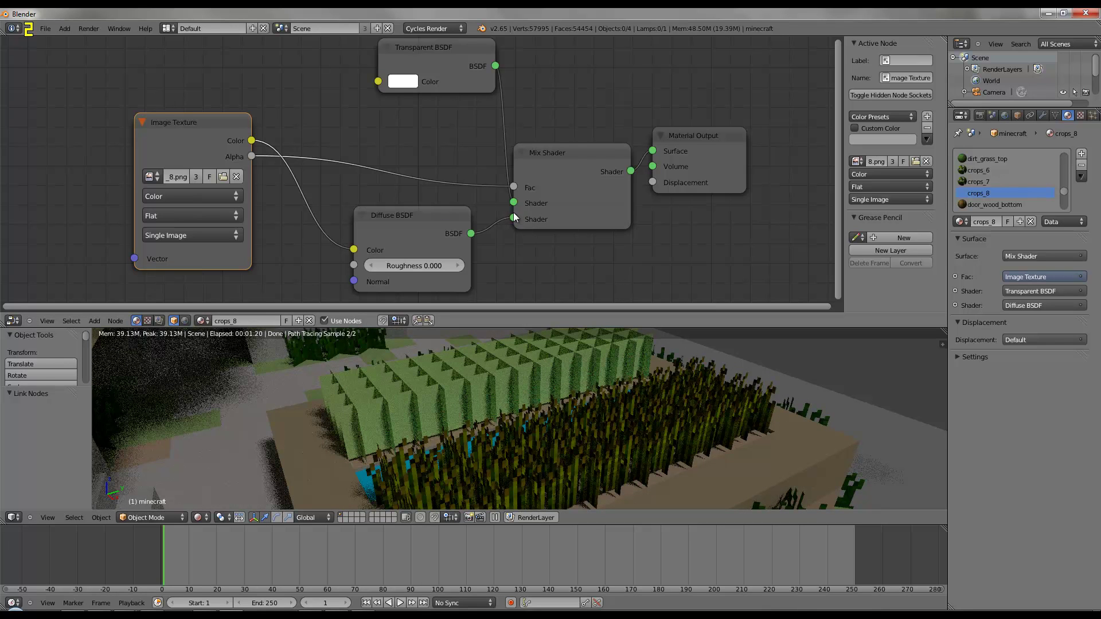
pyautogui.moveTo(682, 153); pyautogui.dragTo(734, 160)
pyautogui.moveTo(590, 165); pyautogui.dragTo(638, 155)
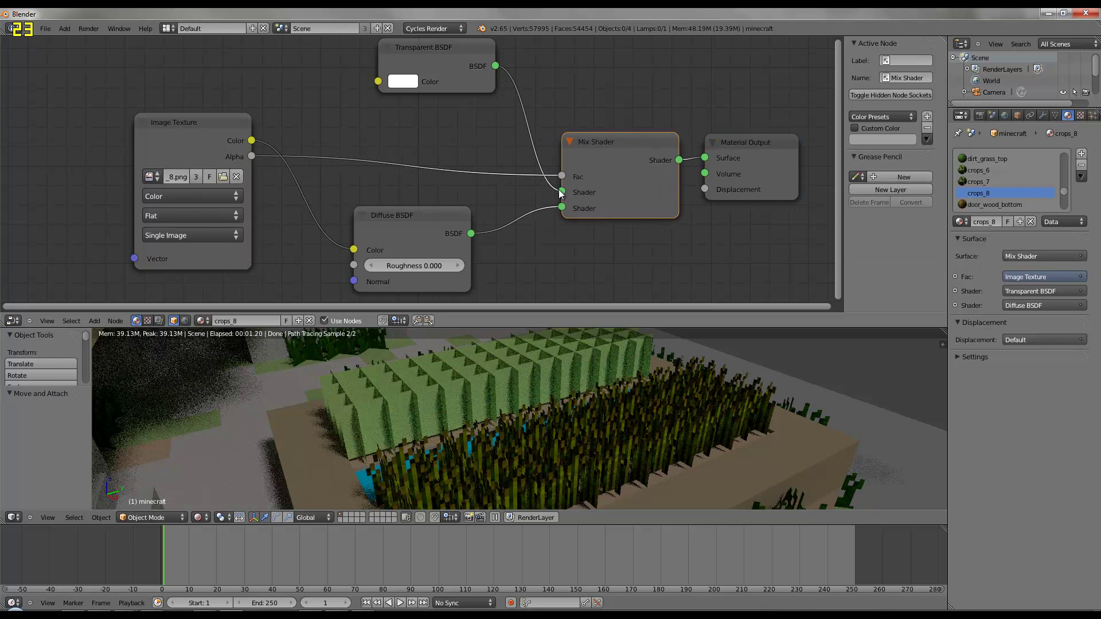
pyautogui.moveTo(562, 193); pyautogui.dragTo(561, 208)
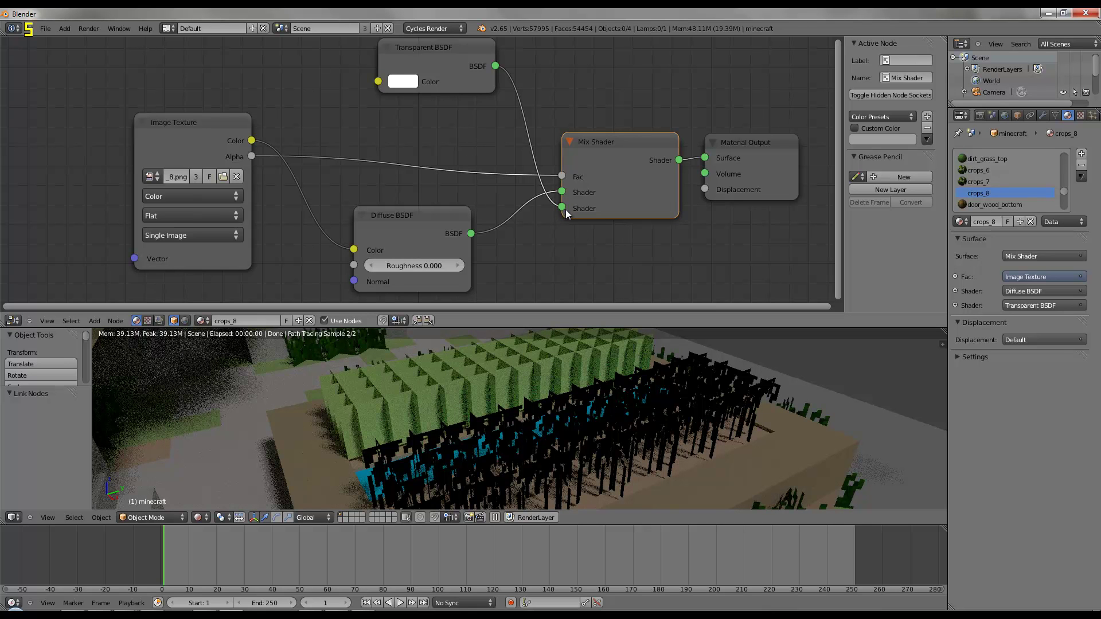
pyautogui.moveTo(561, 208); pyautogui.dragTo(562, 192)
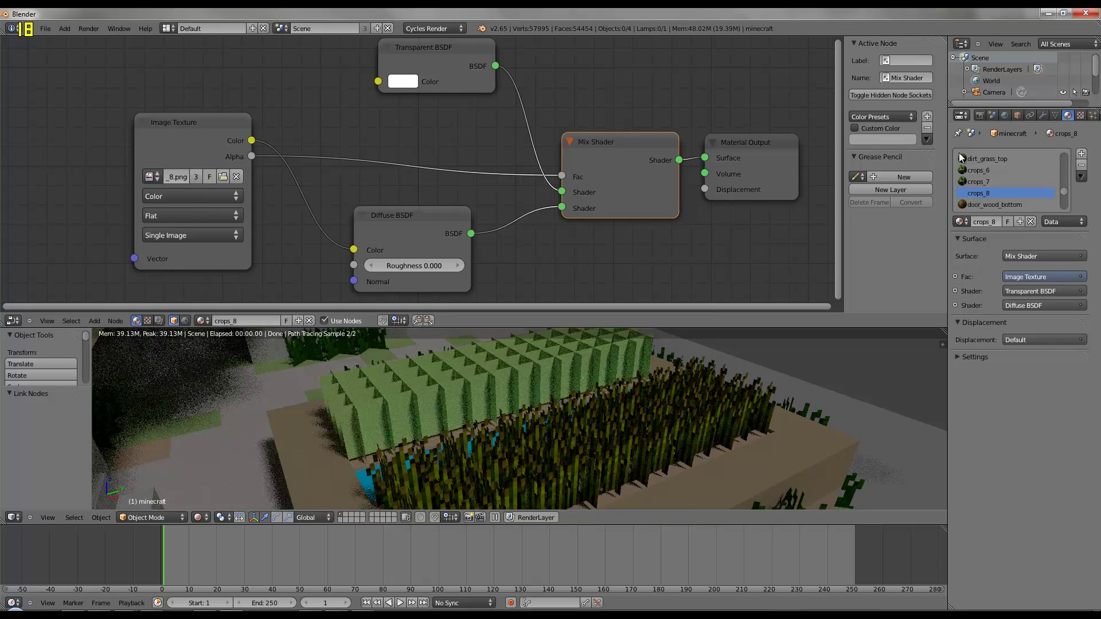
pyautogui.scroll(5, 1065, 187)
# - Give plank_oak an oak plank Image Texture feeding Diffuse Color, then view the wooden roof
pyautogui.click(1000, 170)
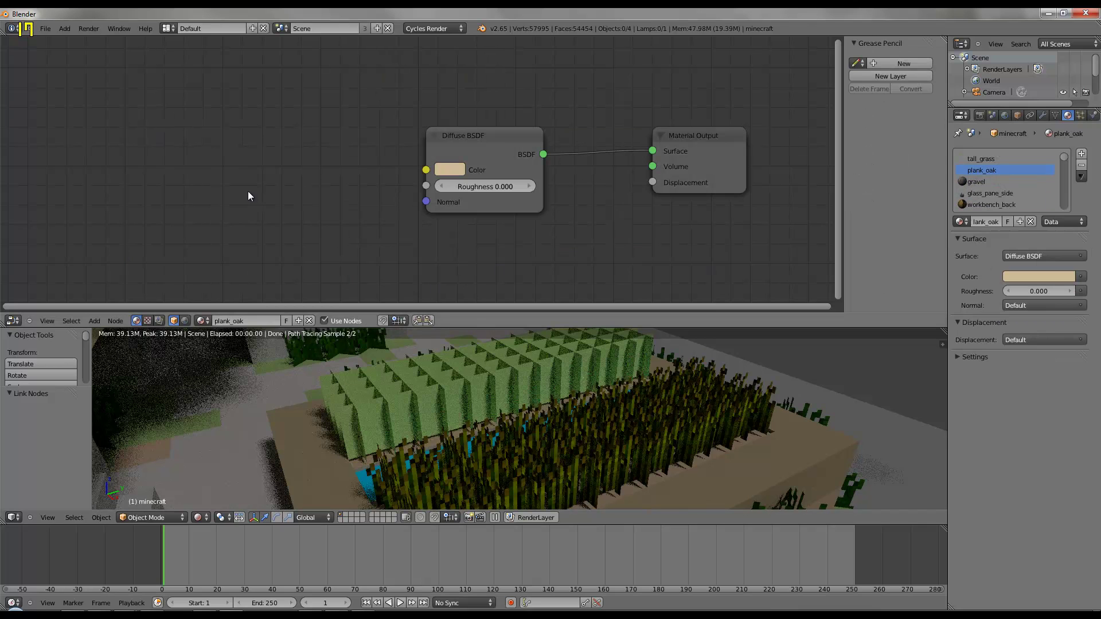
pyautogui.hotkey('shift', 'a')
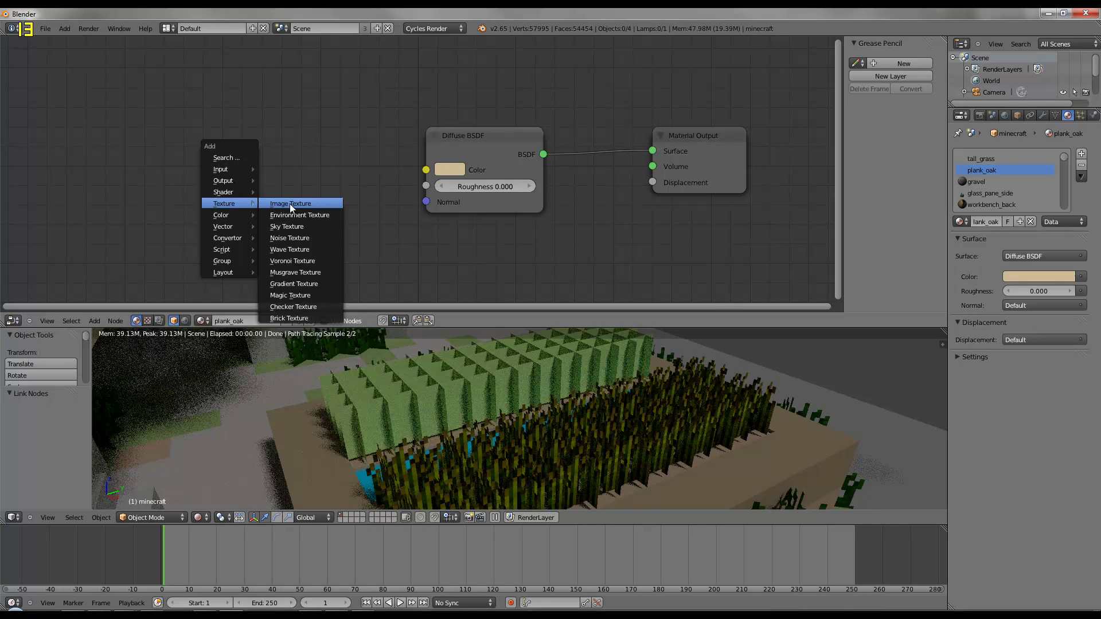
pyautogui.click(290, 204)
pyautogui.click(314, 219)
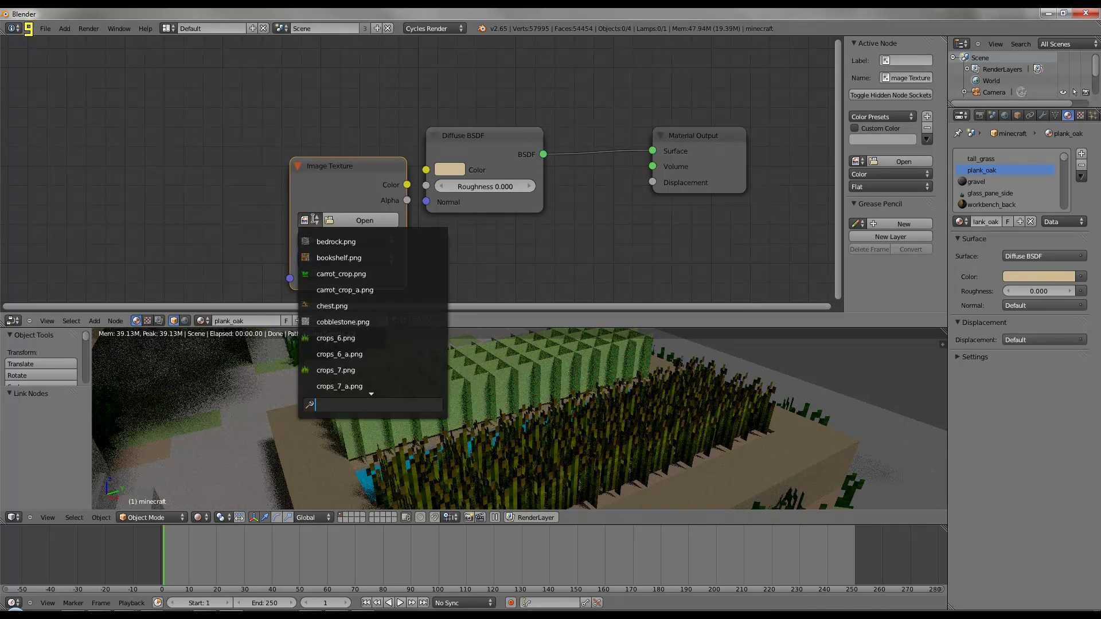
pyautogui.write('plank')
pyautogui.click(321, 241)
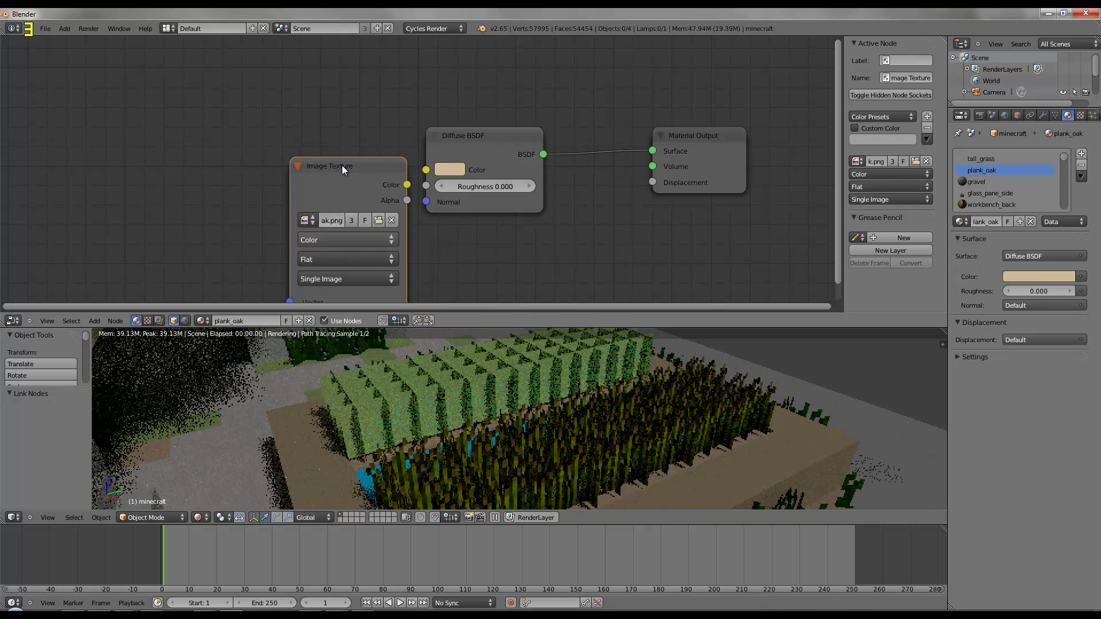
pyautogui.moveTo(342, 165); pyautogui.dragTo(255, 96)
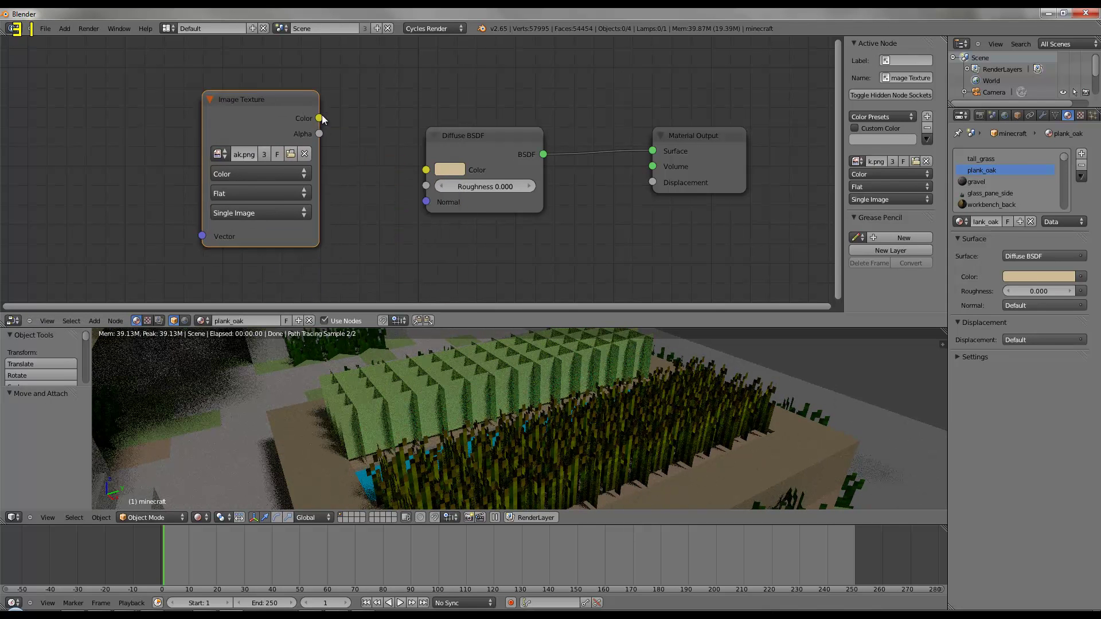
pyautogui.moveTo(386, 166); pyautogui.dragTo(435, 173)
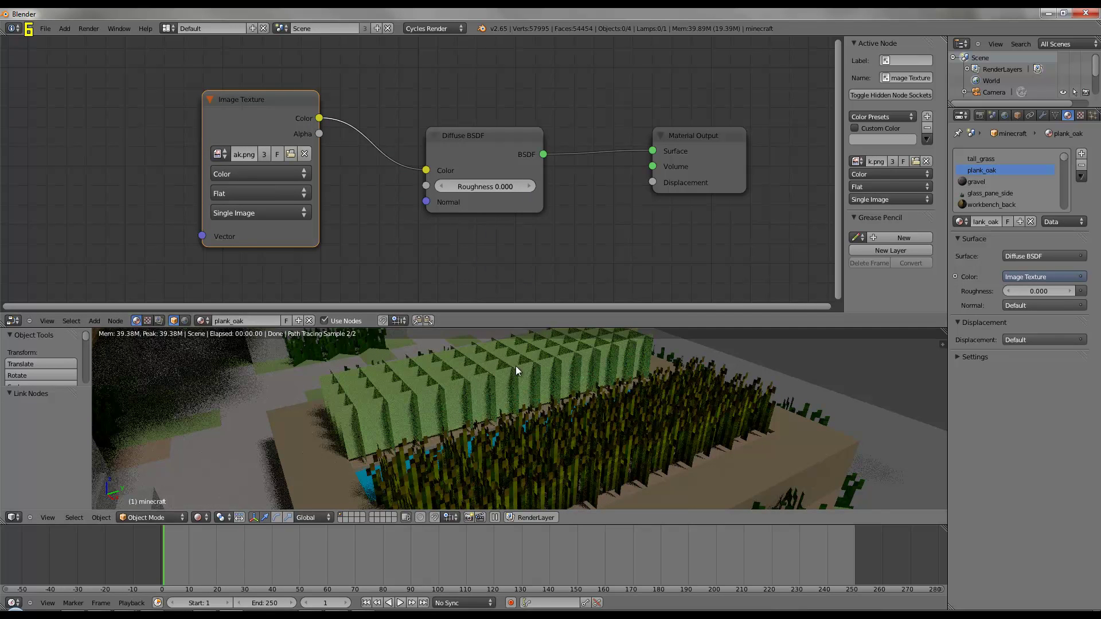
pyautogui.moveTo(625, 374); pyautogui.dragTo(477, 411, button='middle')
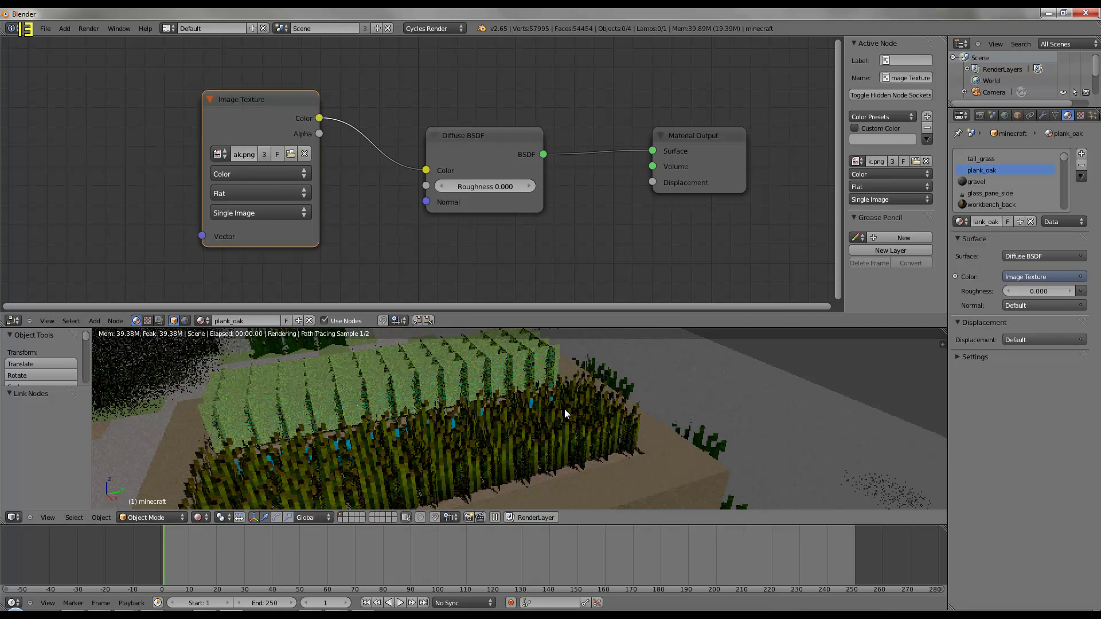
pyautogui.scroll(-4, 359, 407)
pyautogui.moveTo(371, 414); pyautogui.dragTo(405, 387, button='middle')
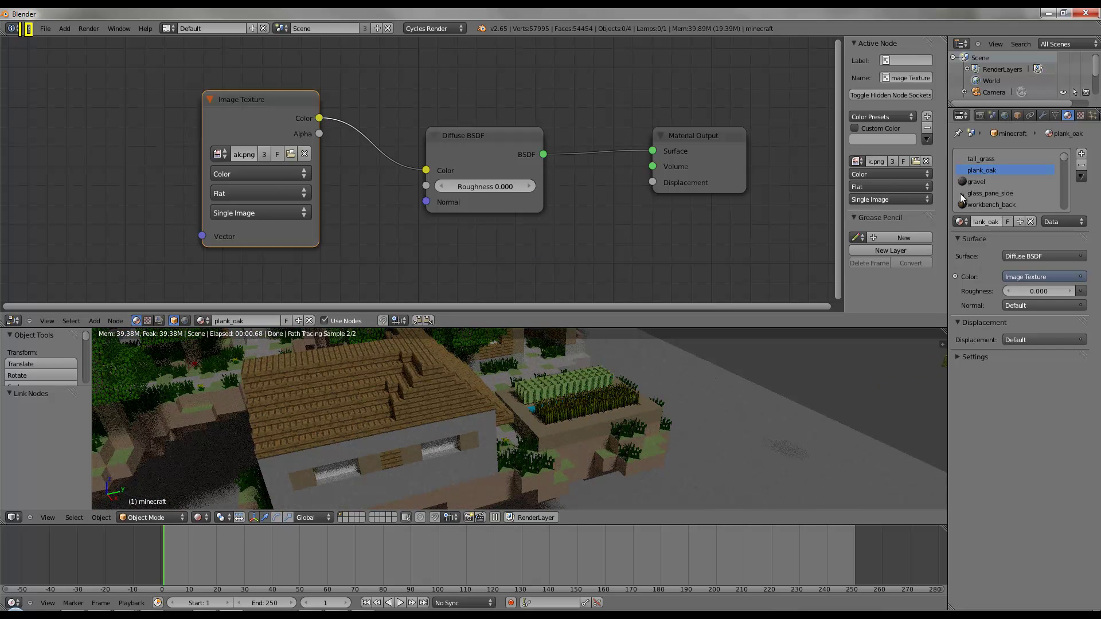
# - Enable nodes on the gravel material and add an Image Texture with gravel.png
pyautogui.click(995, 181)
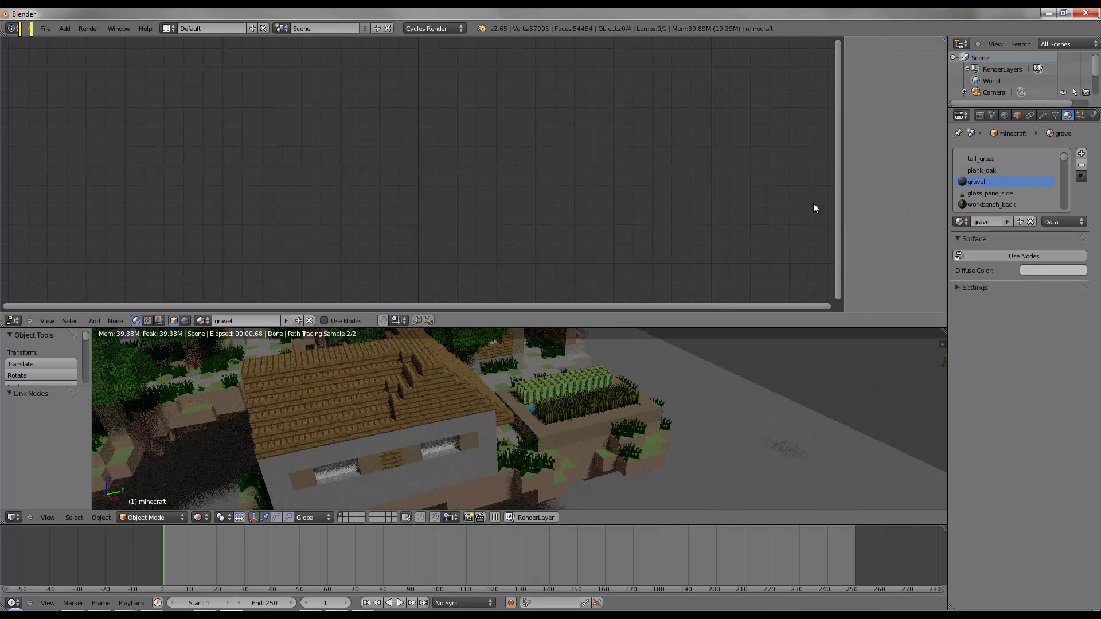
pyautogui.click(336, 321)
pyautogui.hotkey('shift', 'a')
pyautogui.click(302, 195)
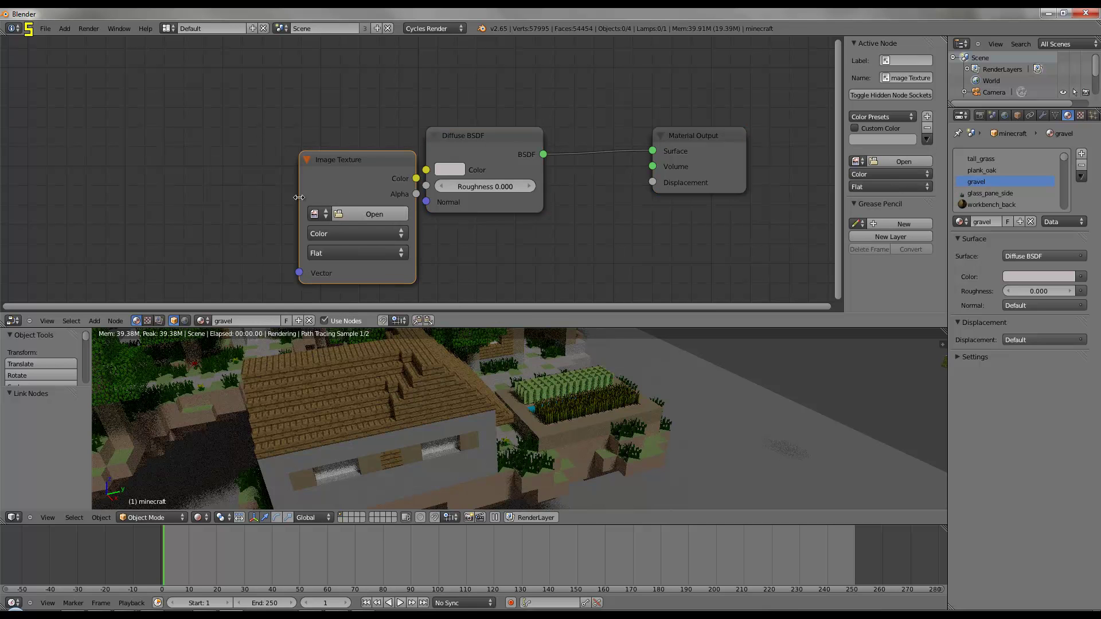
pyautogui.click(315, 213)
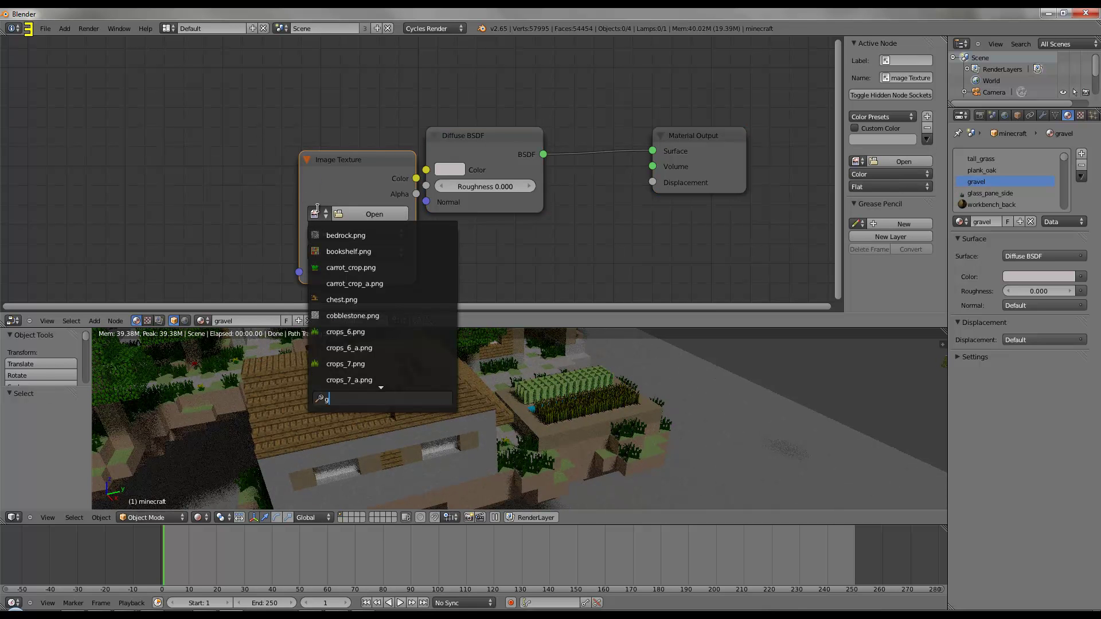
pyautogui.write('gra')
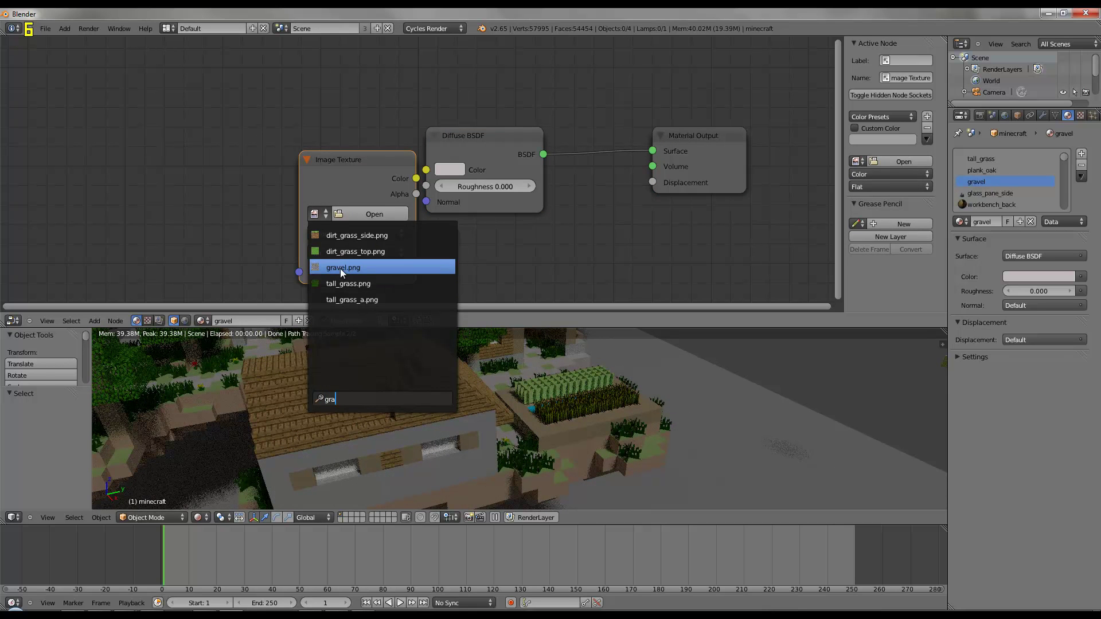
pyautogui.click(340, 267)
# - Link the gravel image Color to both Diffuse Color and Material Output Displacement
pyautogui.moveTo(343, 154); pyautogui.dragTo(289, 138)
pyautogui.moveTo(356, 160); pyautogui.dragTo(426, 169)
pyautogui.scroll(5, 534, 375)
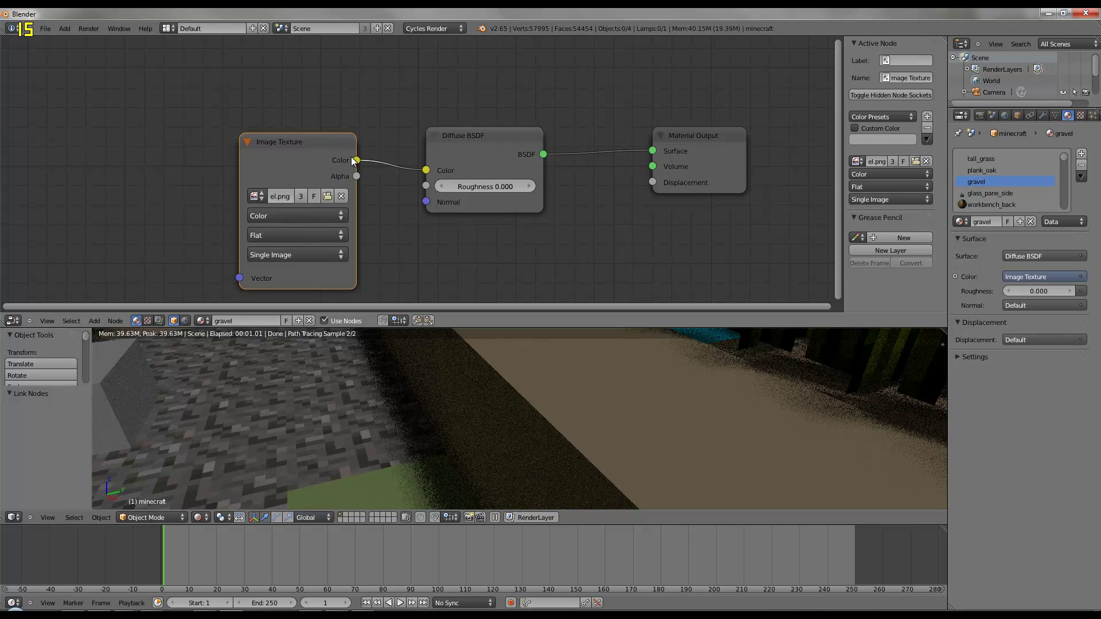
pyautogui.moveTo(356, 160); pyautogui.dragTo(652, 182)
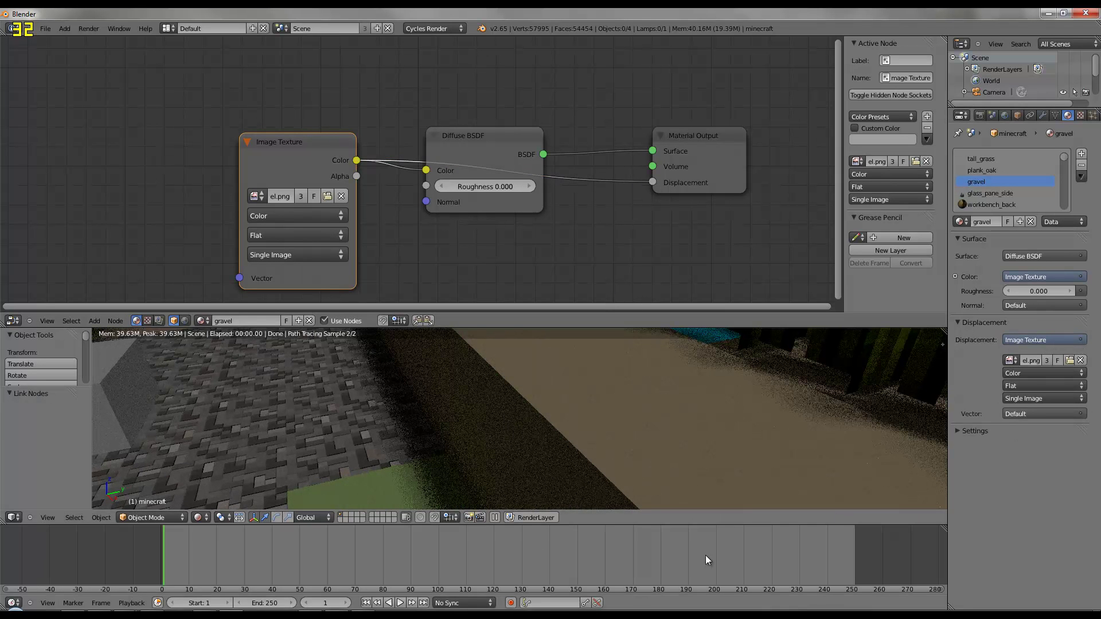
# - Move the gravel Diffuse BSDF node lower and orbit the render to check the village paths
pyautogui.moveTo(342, 439); pyautogui.dragTo(514, 452, button='middle')
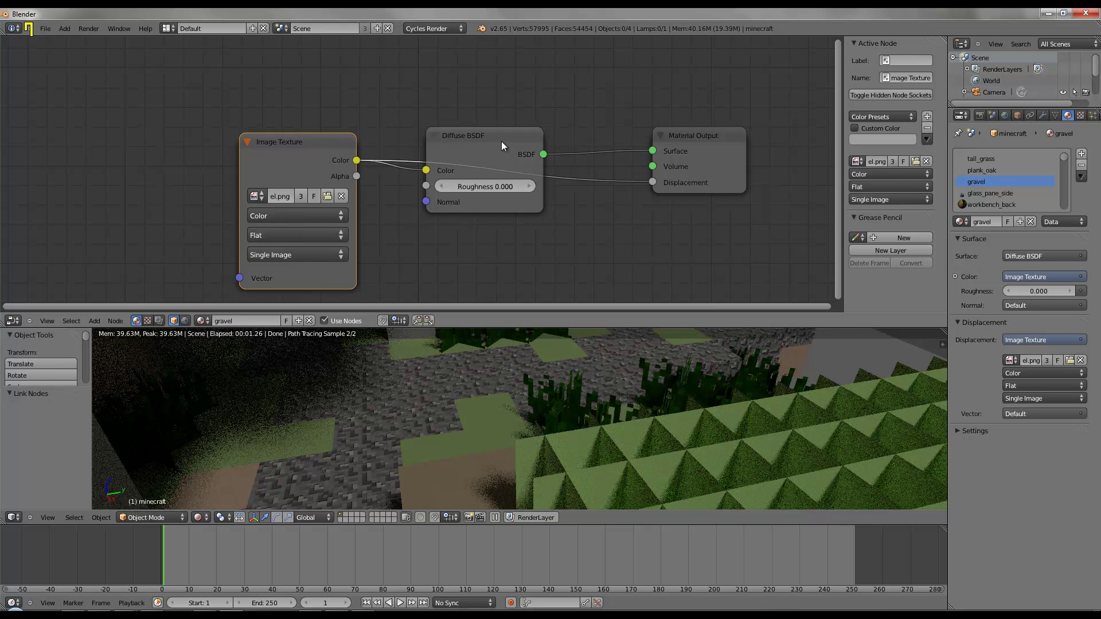
pyautogui.moveTo(501, 141); pyautogui.dragTo(501, 201)
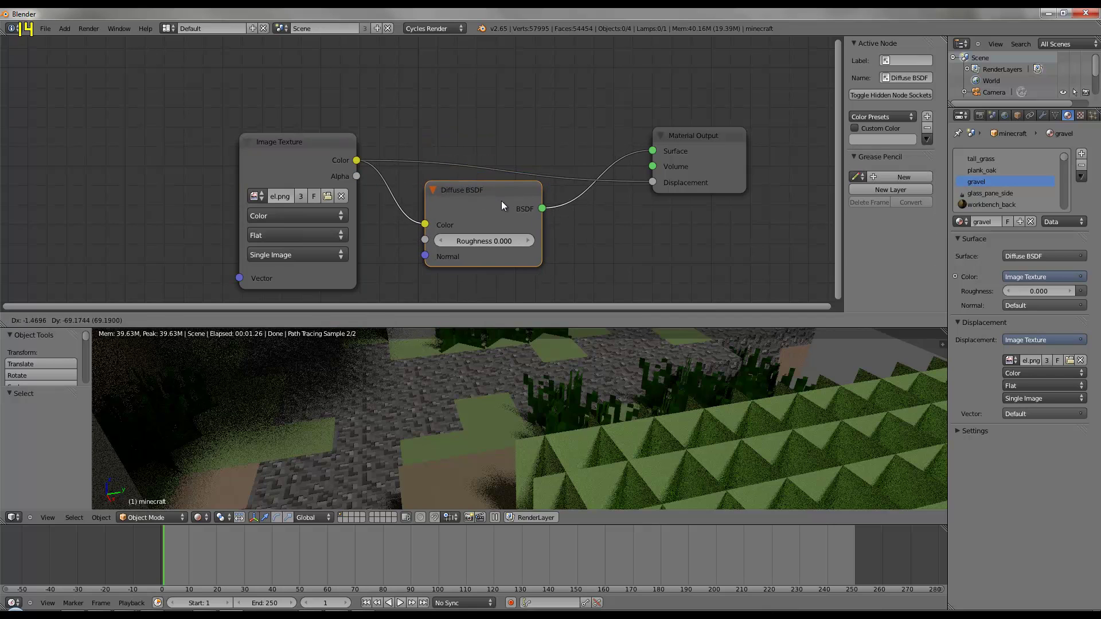
pyautogui.moveTo(659, 437)
pyautogui.mouseDown(button='middle')
pyautogui.moveTo(486, 426)
pyautogui.moveTo(525, 439)
pyautogui.moveTo(449, 434)
pyautogui.moveTo(596, 388)
pyautogui.moveTo(570, 387)
pyautogui.moveTo(601, 435)
pyautogui.mouseUp(button='middle')
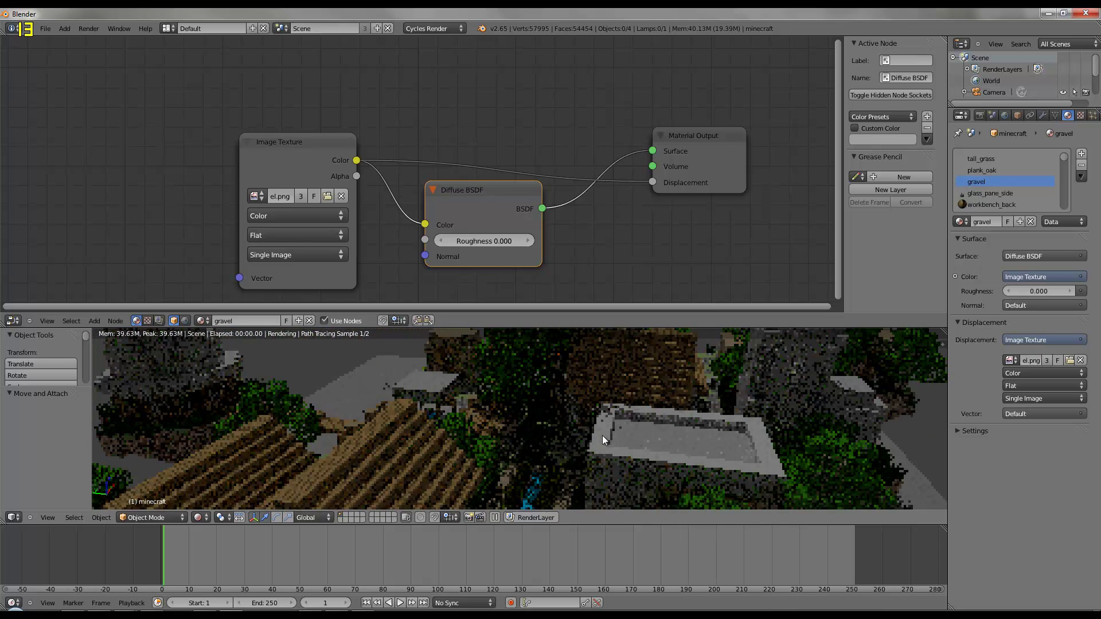